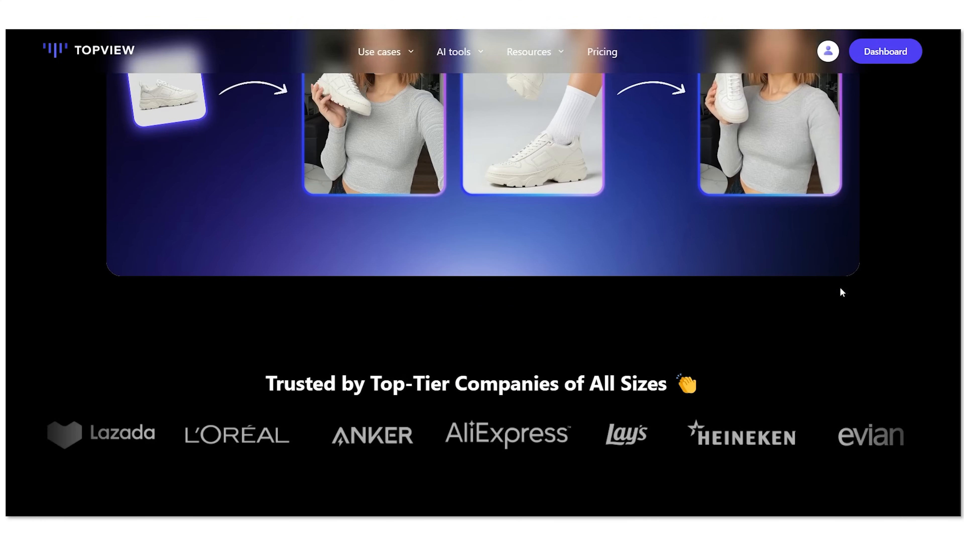
pyautogui.scroll(-2, 840, 293)
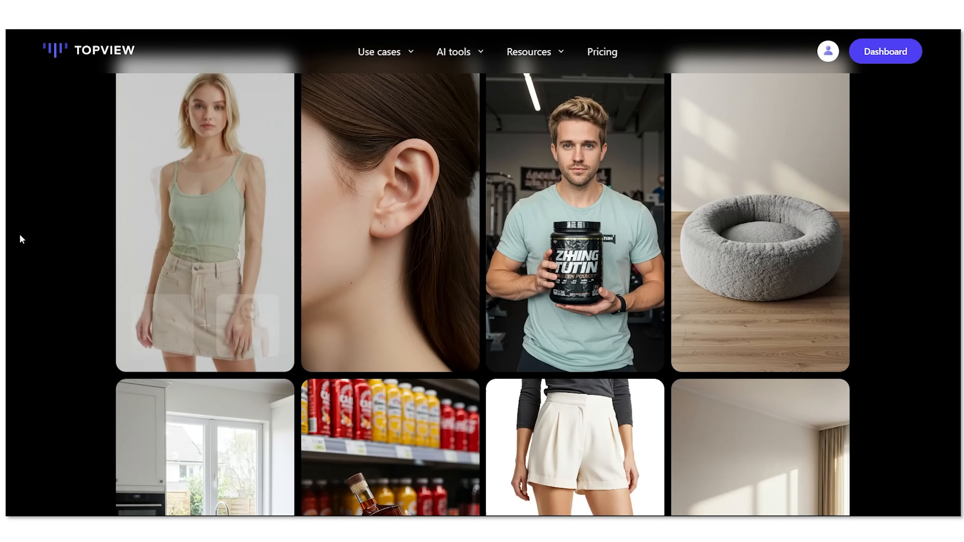
# Step: Preview the example tiles on the landing page
pyautogui.moveTo(165, 212)
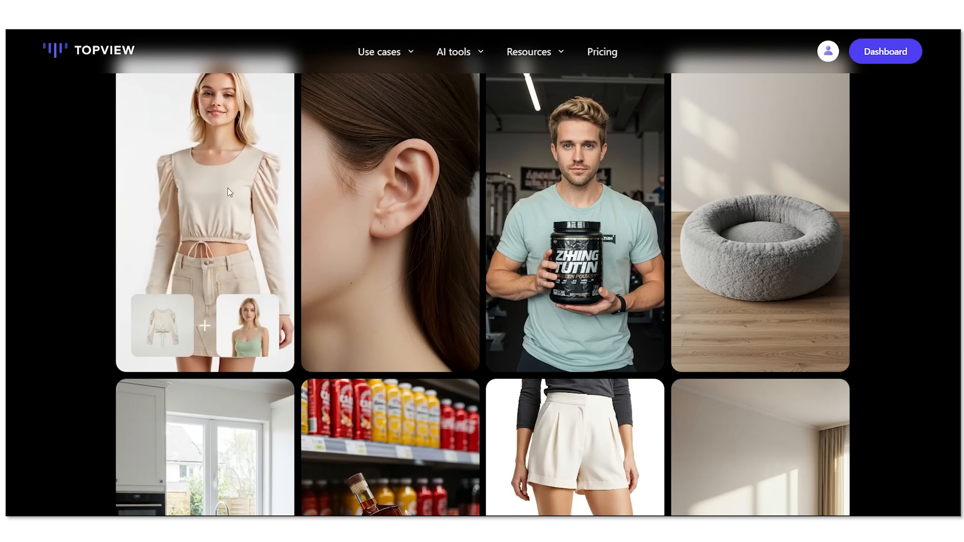
pyautogui.moveTo(395, 195)
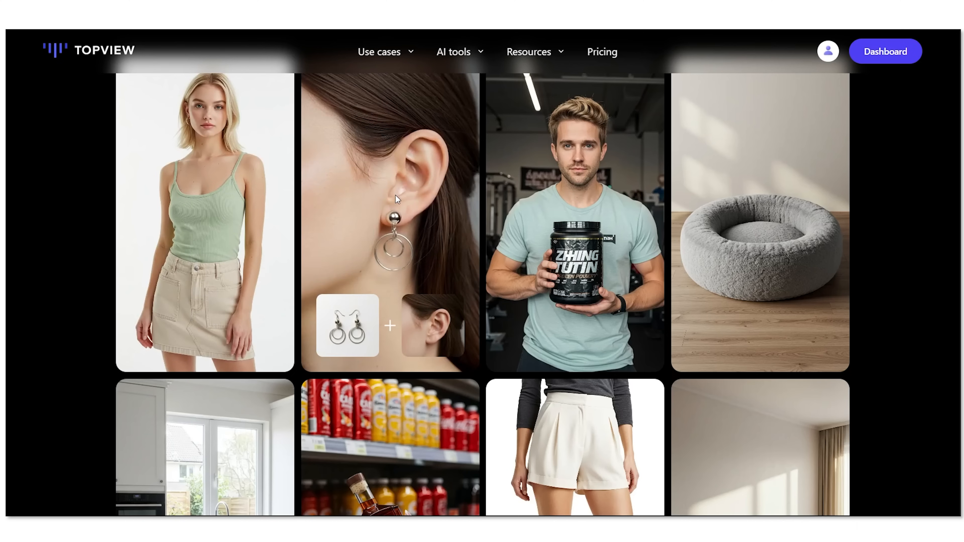
pyautogui.moveTo(597, 158)
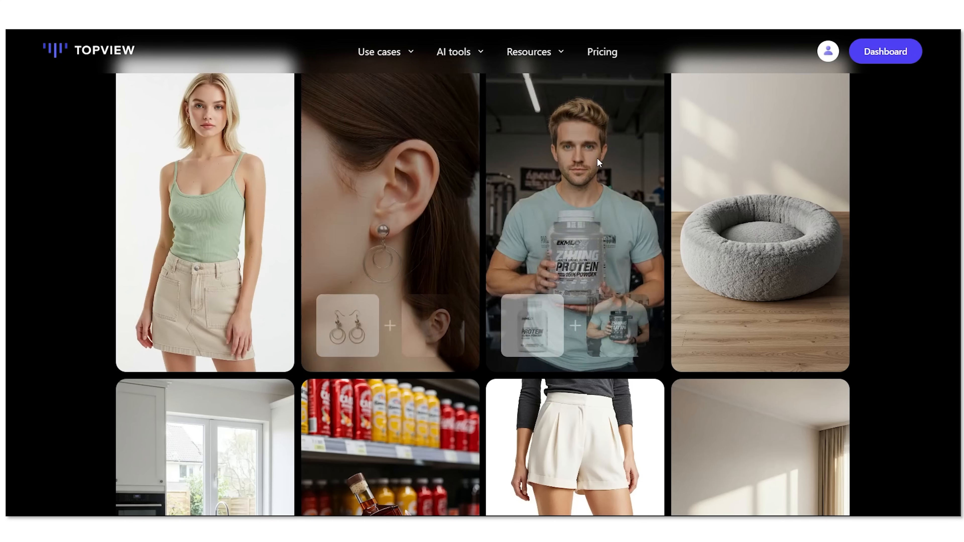
pyautogui.moveTo(827, 203)
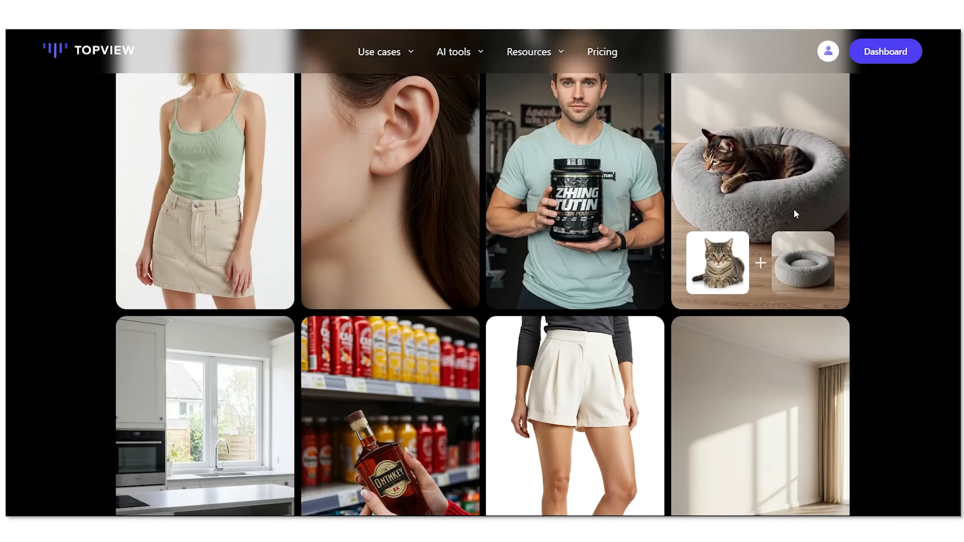
pyautogui.scroll(-5, 794, 209)
pyautogui.moveTo(310, 327)
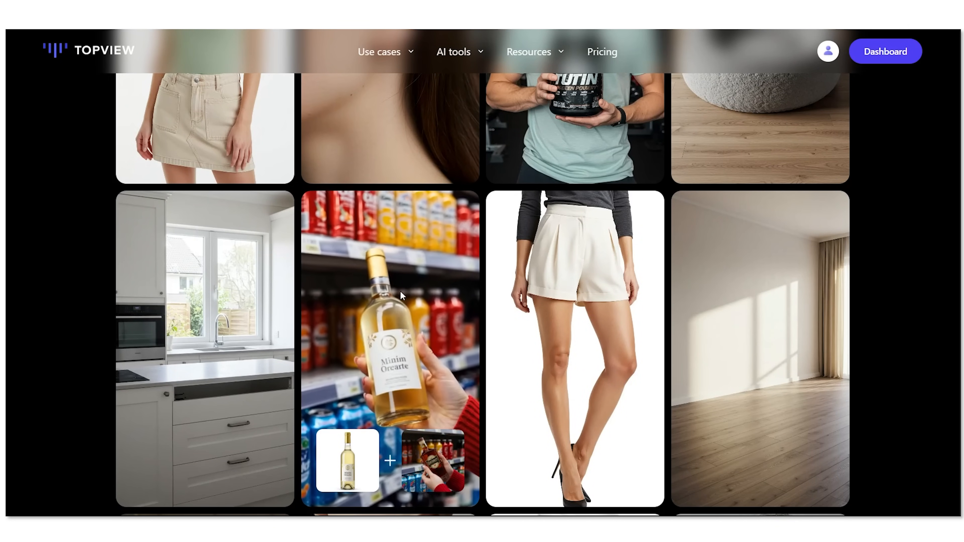
pyautogui.moveTo(526, 306)
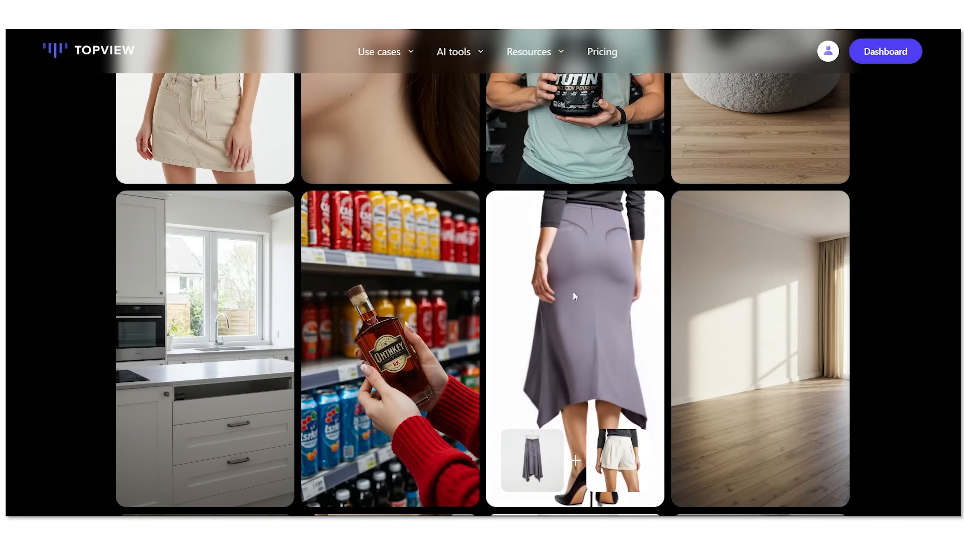
# Step: Return to the top of the landing page and get started to reach the dashboard
pyautogui.scroll(10, 765, 304)
pyautogui.scroll(6, 765, 303)
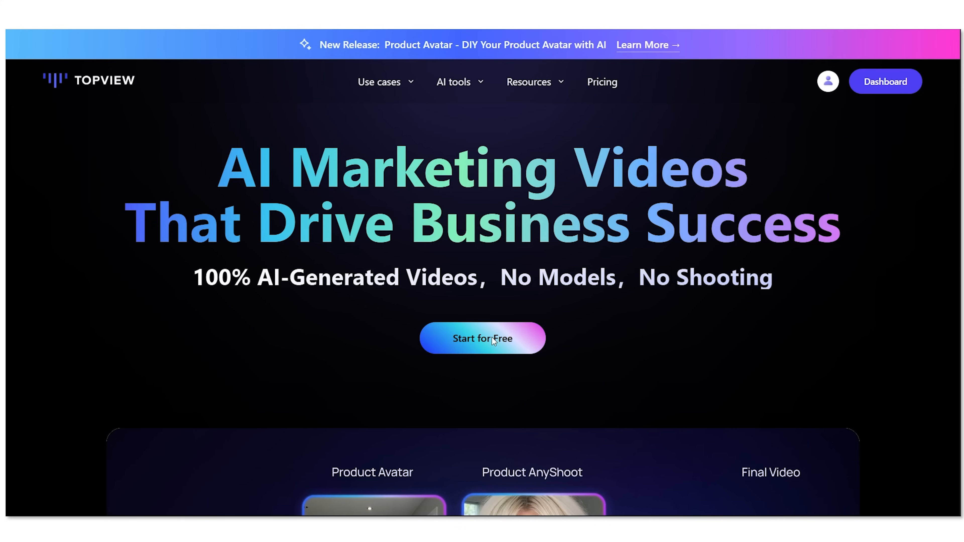
pyautogui.click(492, 338)
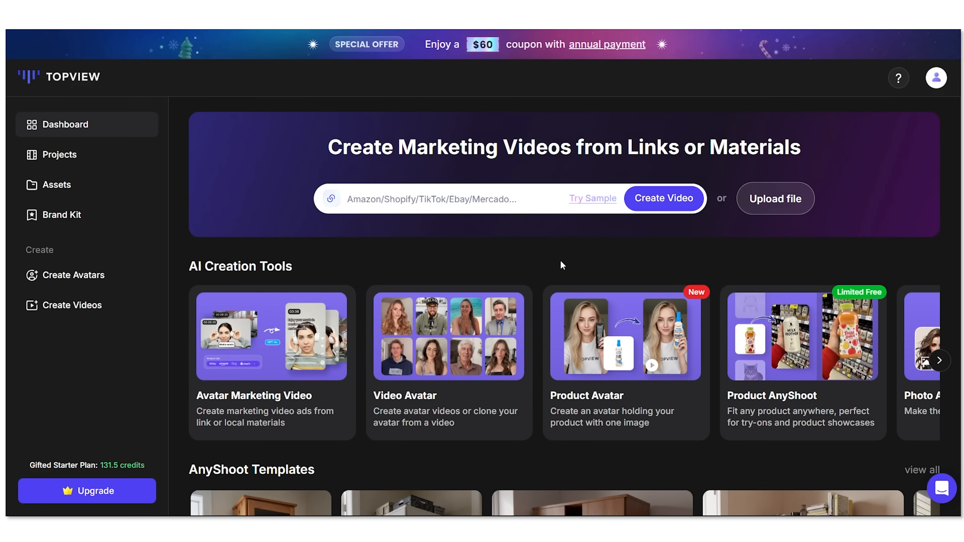
# Step: Browse the AI Creation Tools carousel and open the Product Avatar tool
pyautogui.scroll(-2, 560, 260)
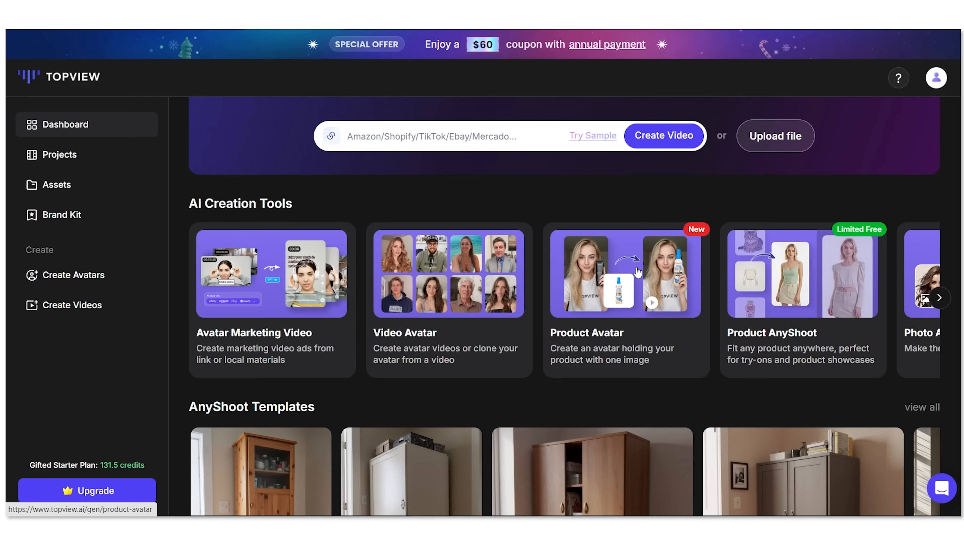
pyautogui.scroll(-2, 638, 273)
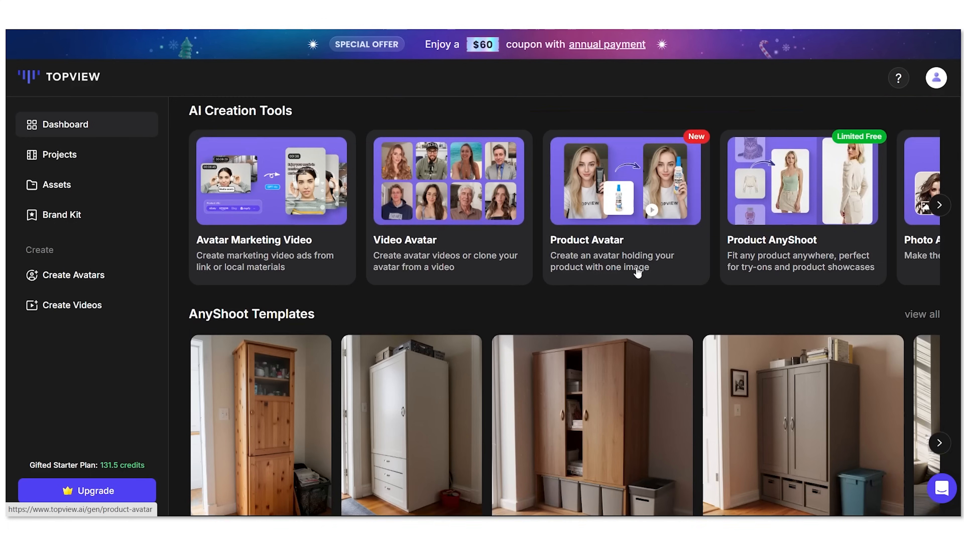
pyautogui.scroll(4, 638, 273)
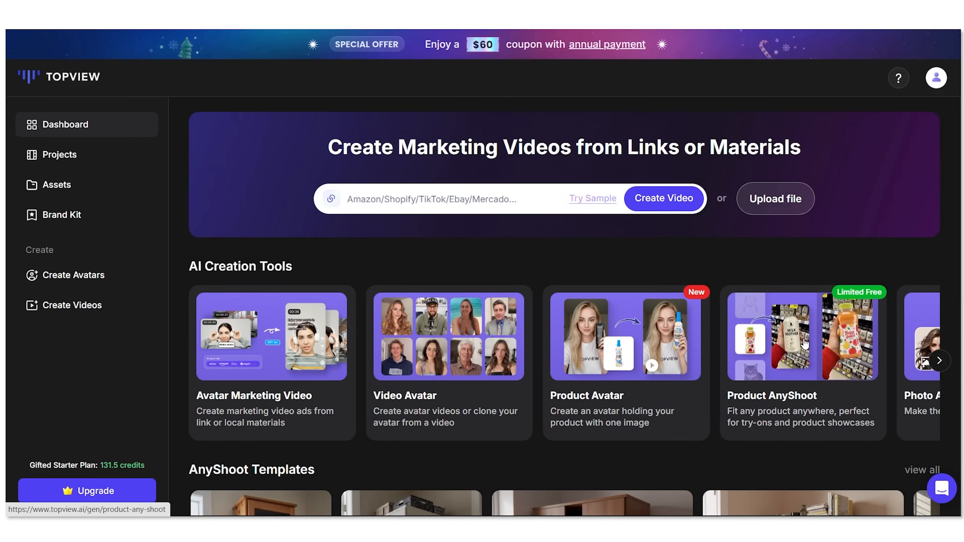
pyautogui.click(941, 362)
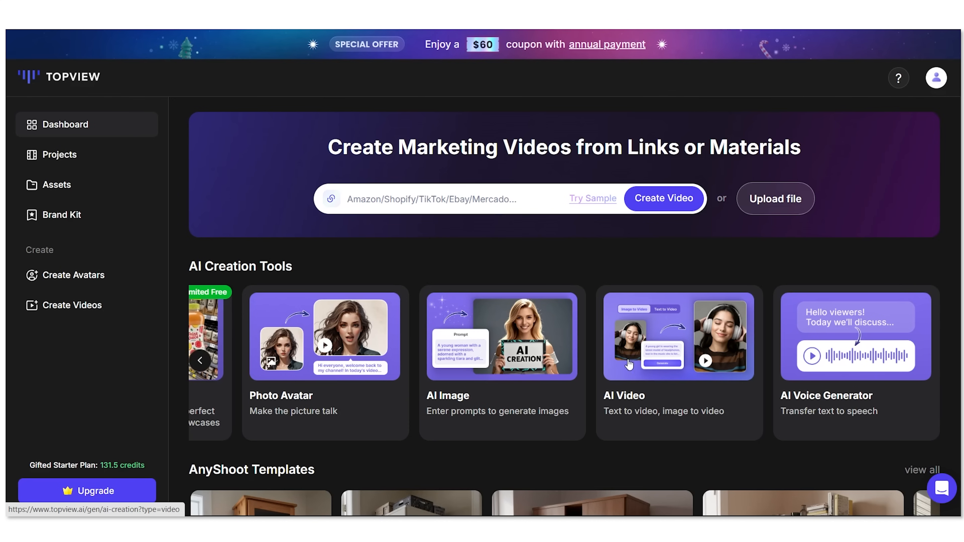
pyautogui.click(200, 360)
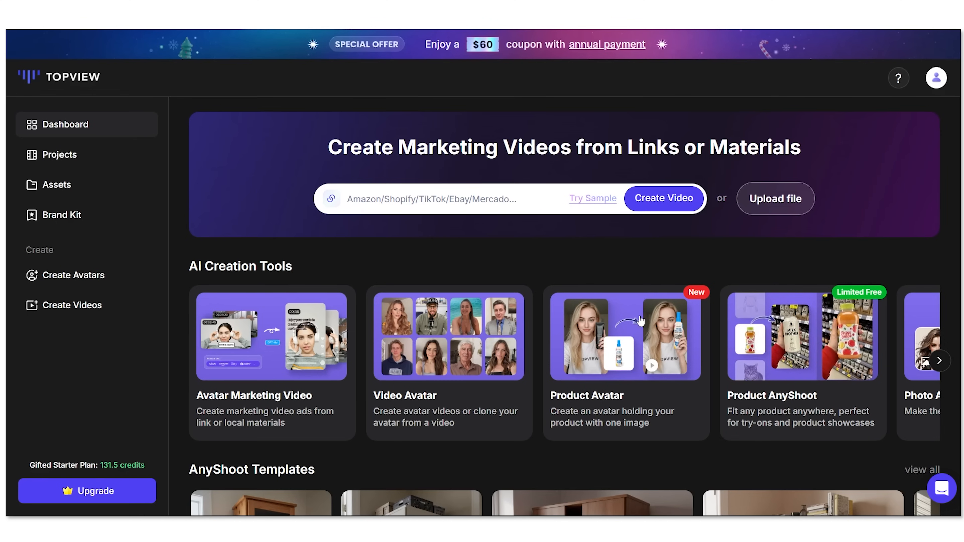
pyautogui.click(614, 329)
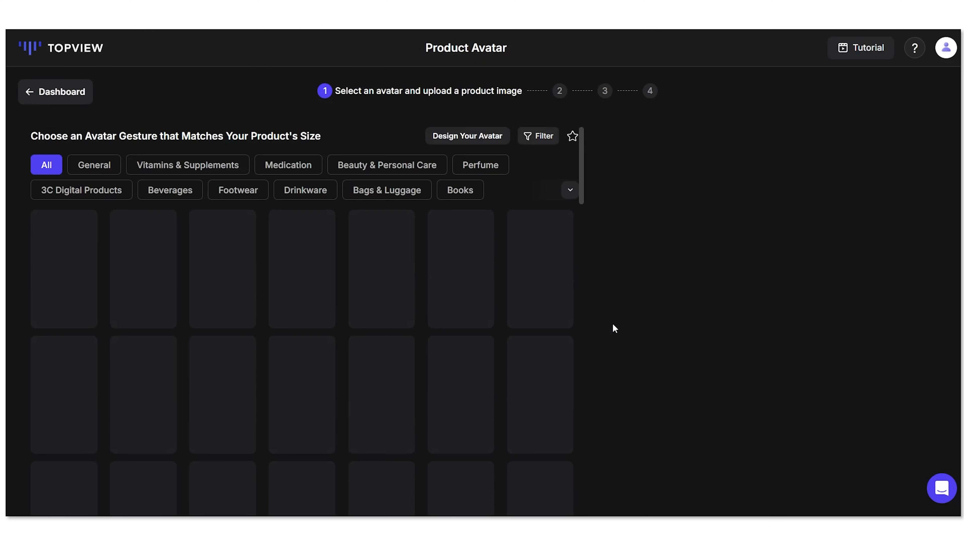
# Step: Choose the white-shirt avatar in the bookshop setting, briefly checking the cam.png photo
pyautogui.scroll(-15, 401, 216)
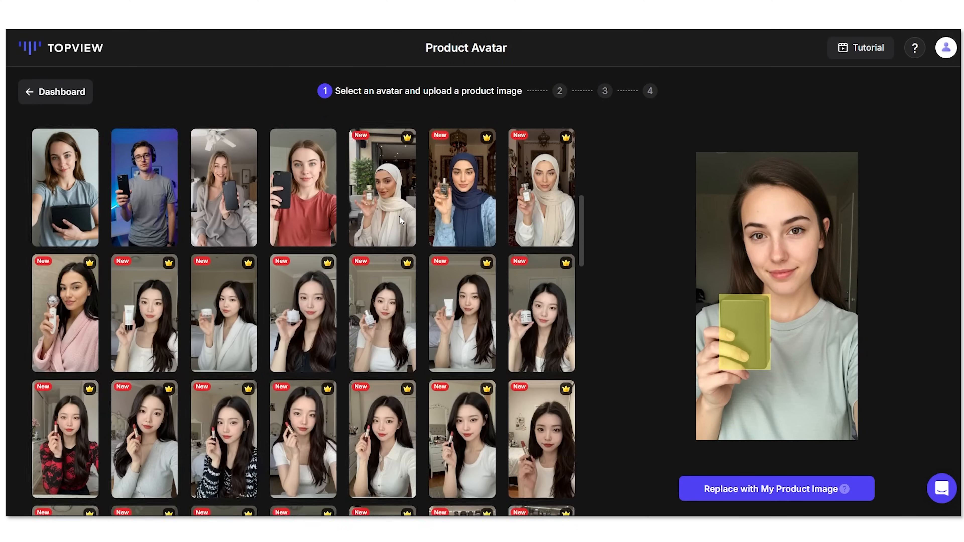
pyautogui.scroll(15, 401, 223)
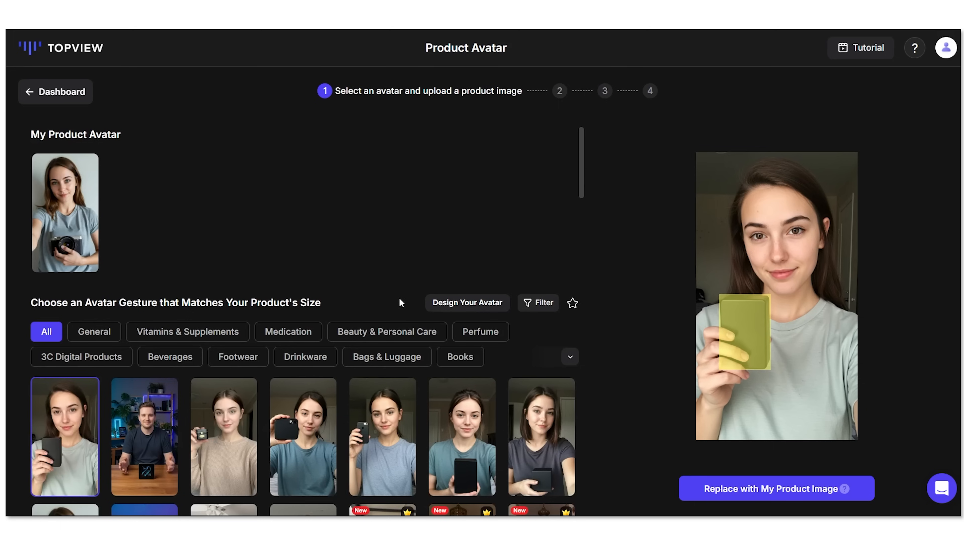
pyautogui.scroll(-10, 396, 302)
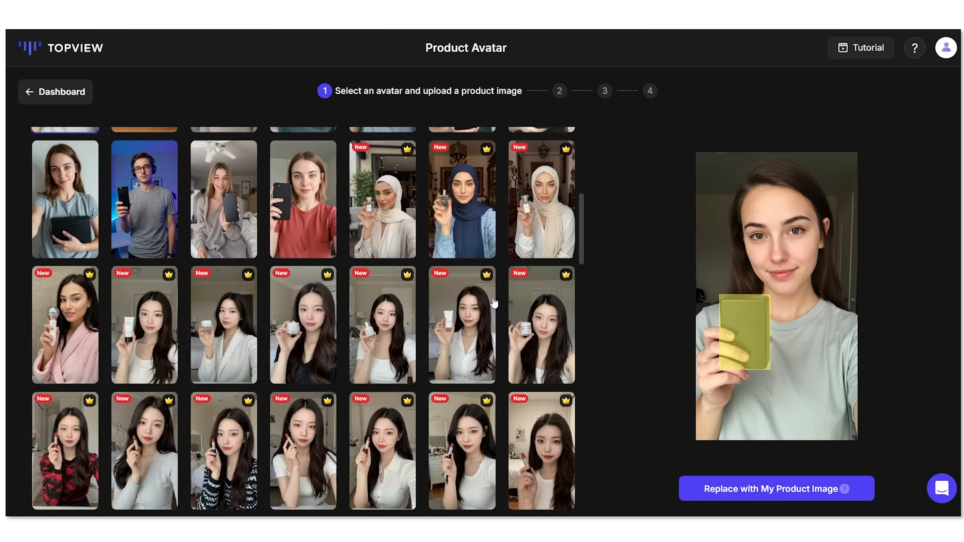
pyautogui.scroll(-7, 436, 296)
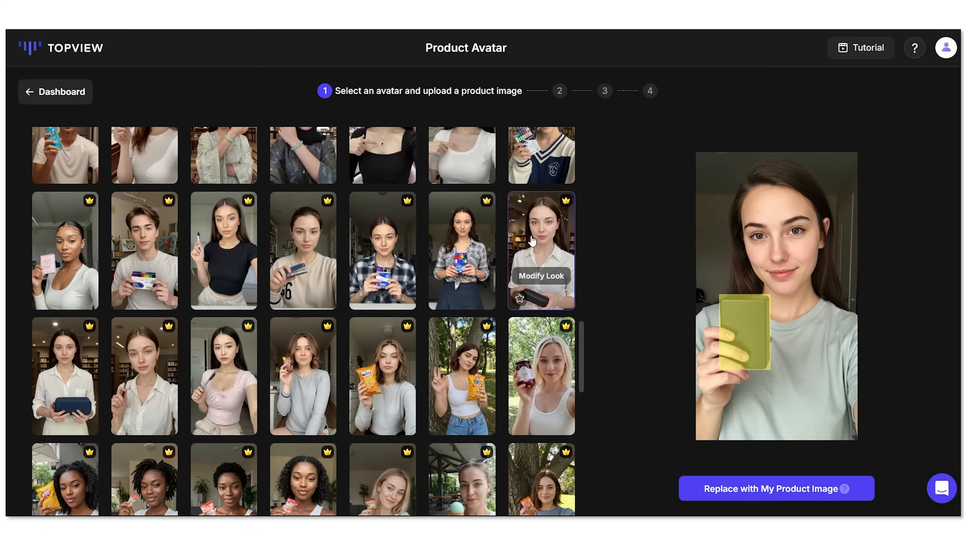
pyautogui.click(565, 201)
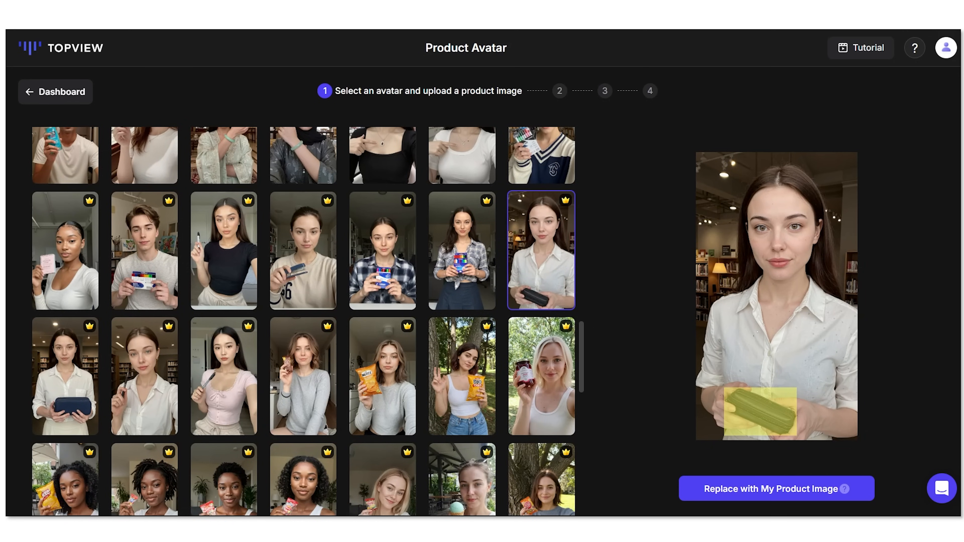
pyautogui.click(697, 506)
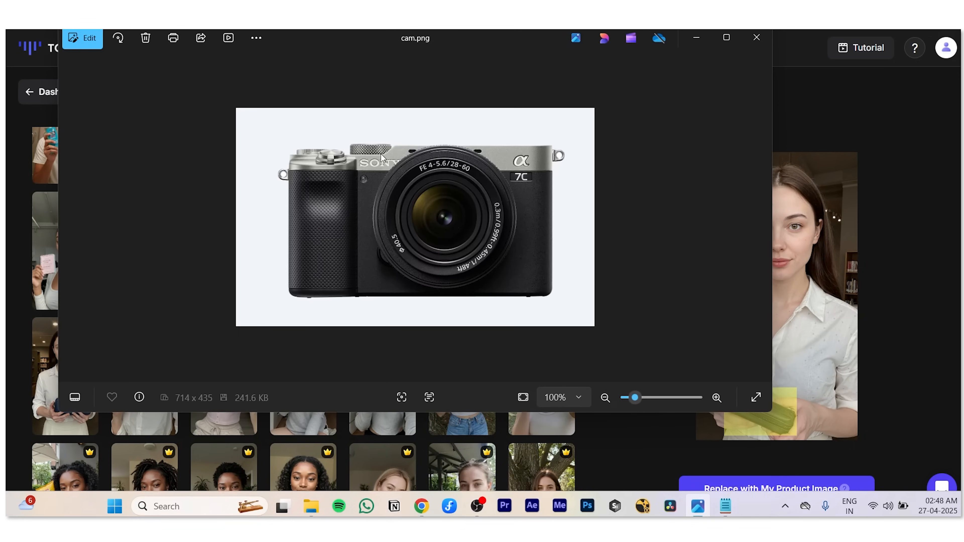
pyautogui.click(696, 38)
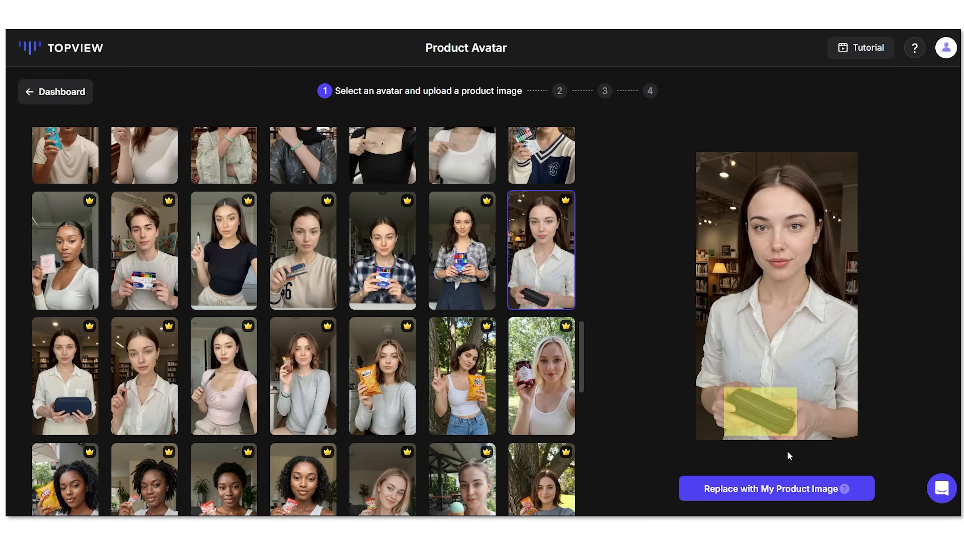
# Step: Replace the placeholder product with the cam image and enlarge it in the avatar's hands
pyautogui.click(778, 490)
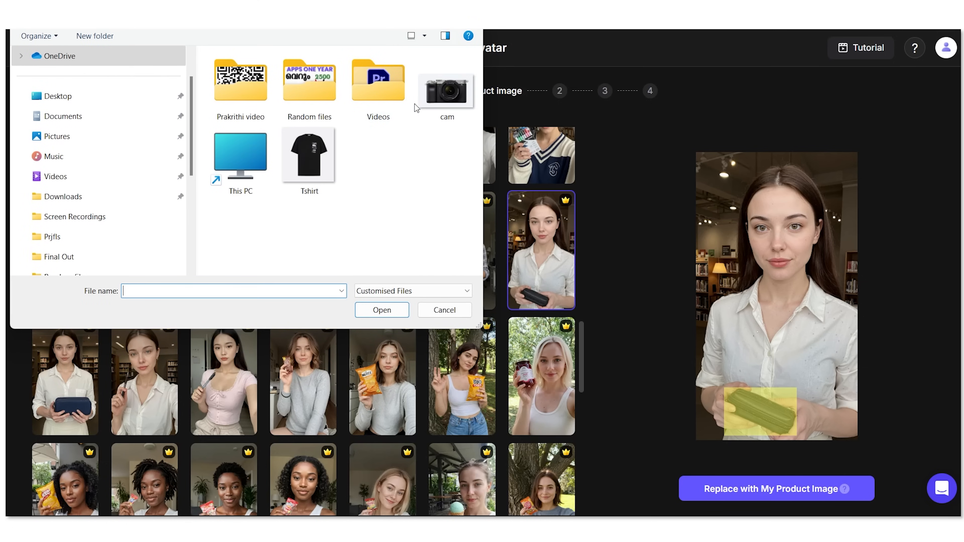
pyautogui.click(434, 91)
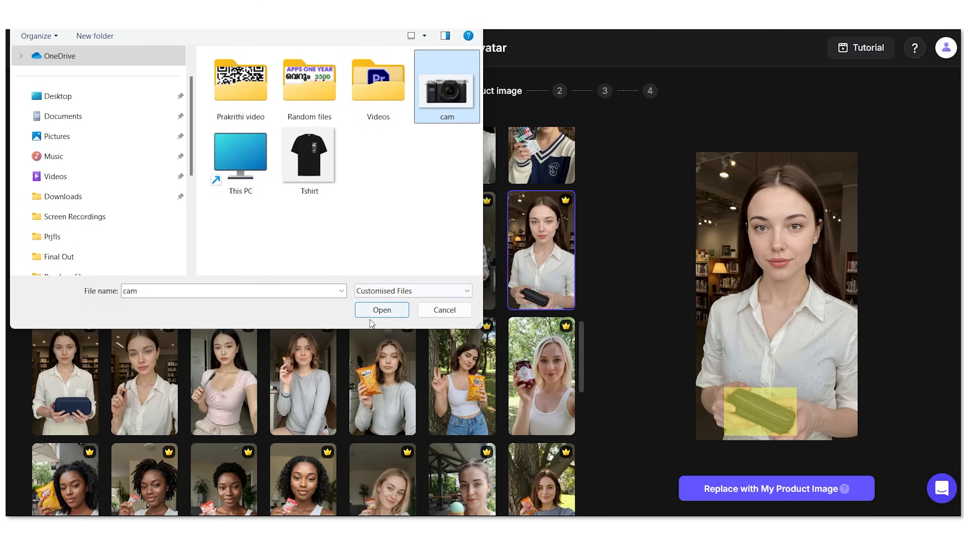
pyautogui.click(376, 312)
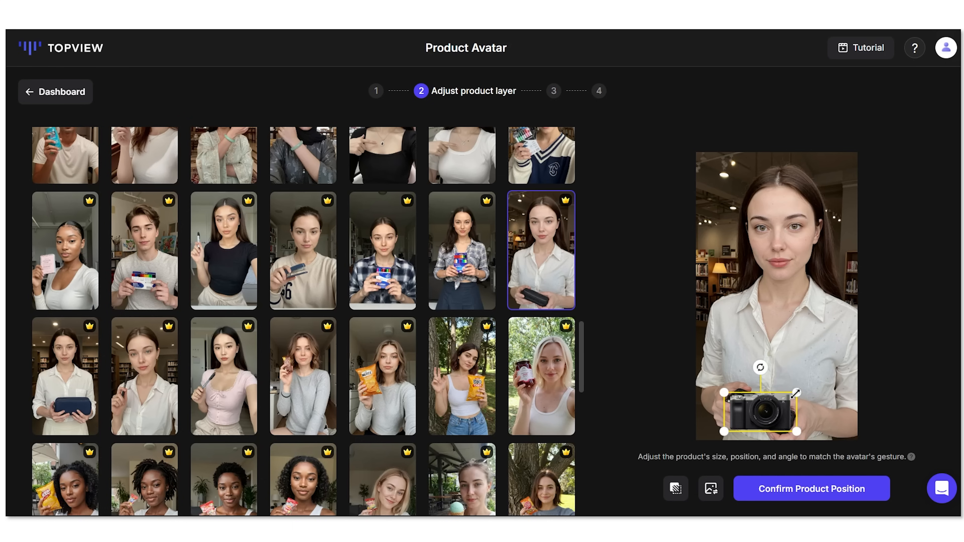
pyautogui.moveTo(796, 393); pyautogui.dragTo(805, 388)
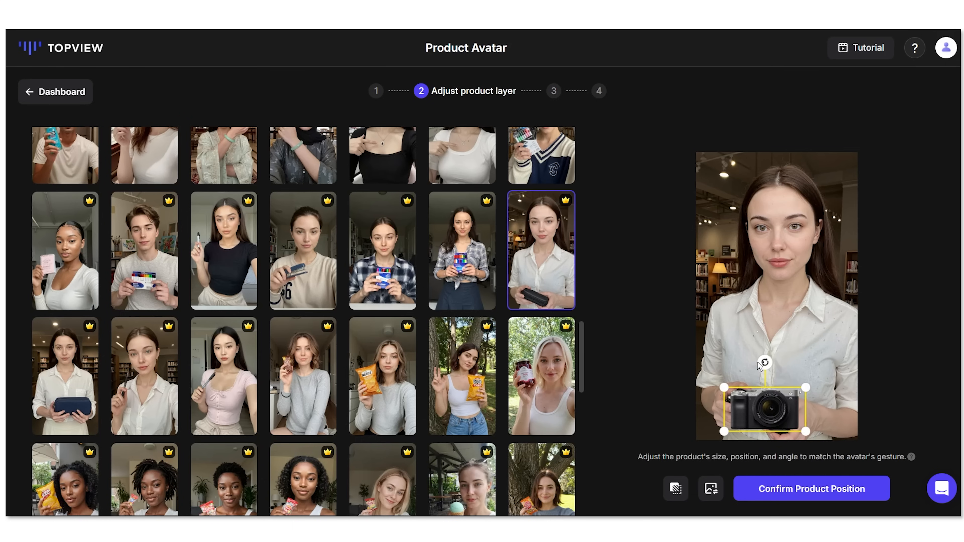
# Step: Tilt, enlarge and fit the camera into the woman's hands, then confirm its position
pyautogui.moveTo(760, 359); pyautogui.dragTo(762, 360)
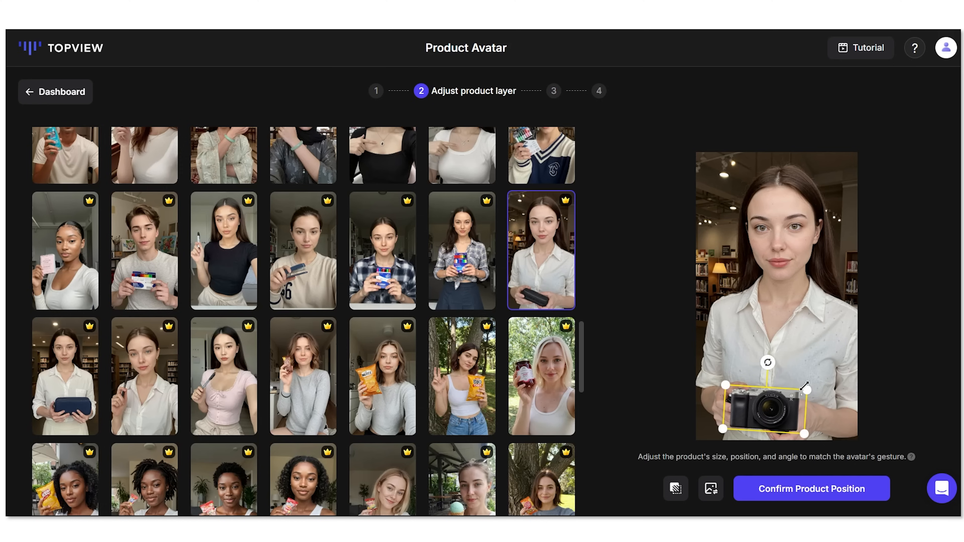
pyautogui.moveTo(806, 387); pyautogui.dragTo(809, 384)
pyautogui.moveTo(784, 406); pyautogui.dragTo(782, 407)
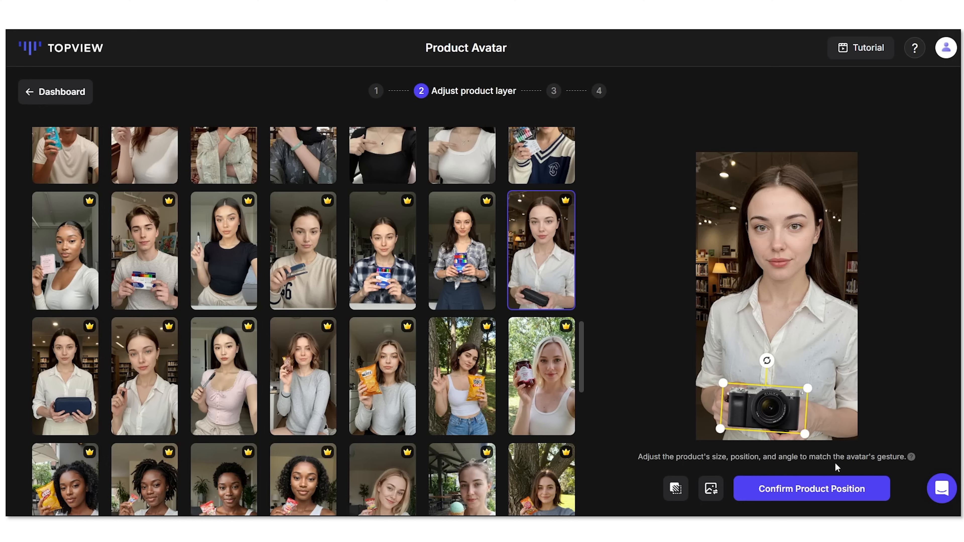
pyautogui.click(830, 489)
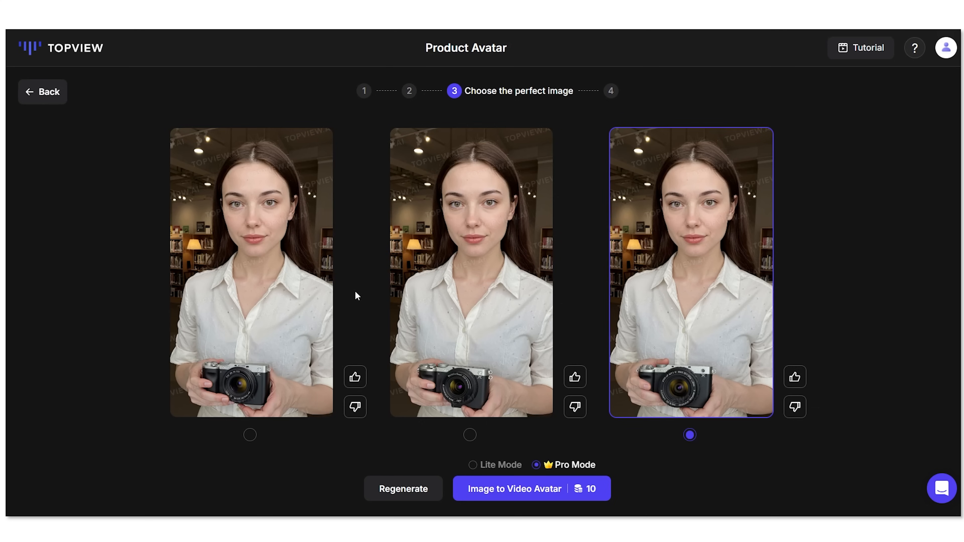
# Step: Pick the middle generated image and turn it into a video avatar
pyautogui.click(469, 271)
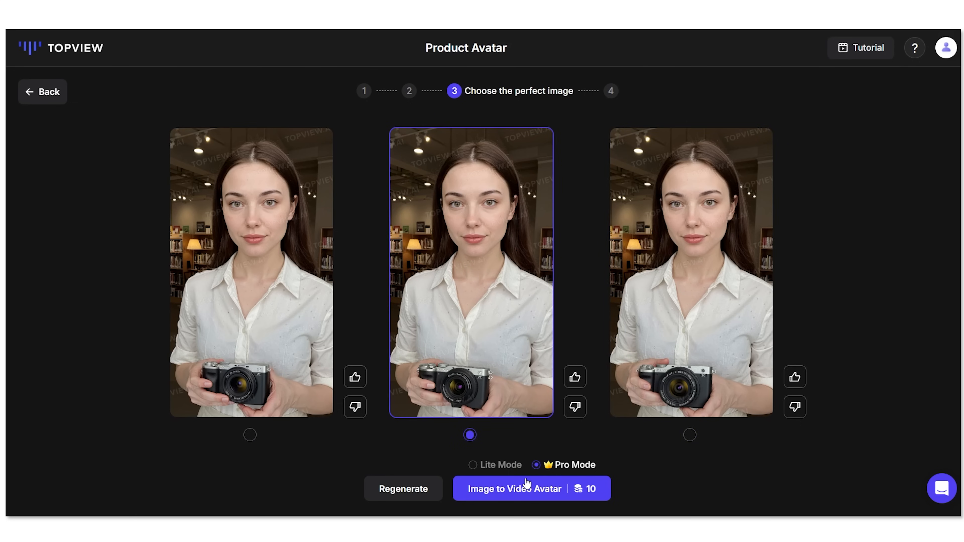
pyautogui.click(512, 489)
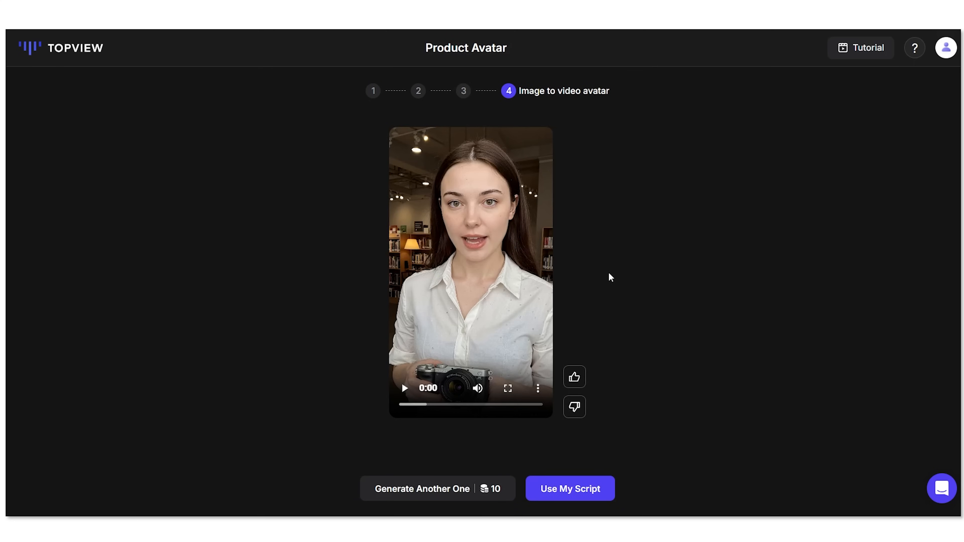
# Step: Review the generated avatar video, then choose to use your own script
pyautogui.click(406, 388)
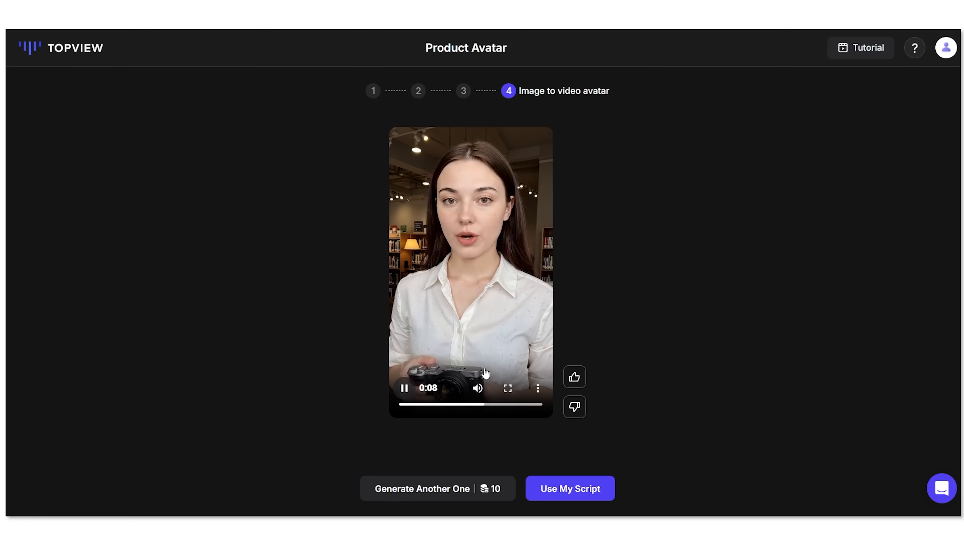
pyautogui.press('space')
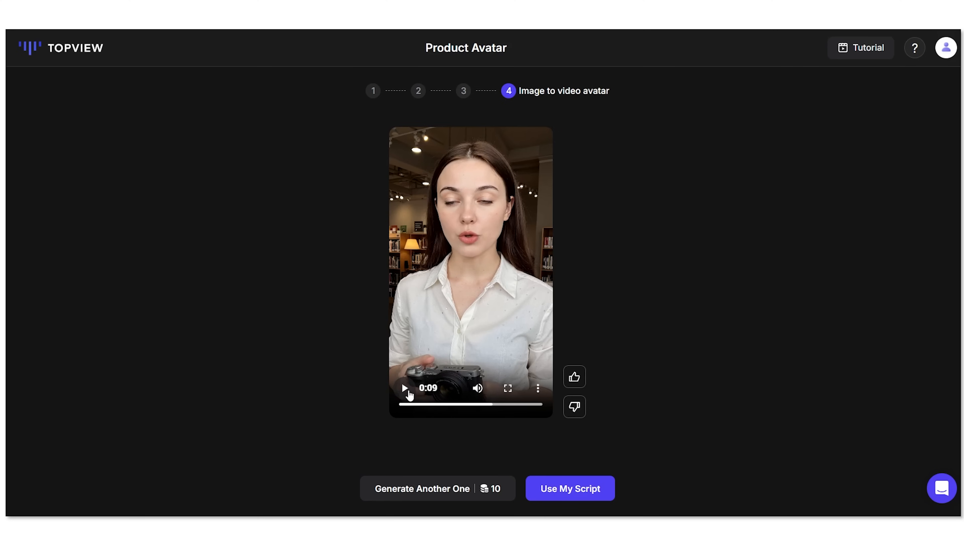
pyautogui.click(405, 388)
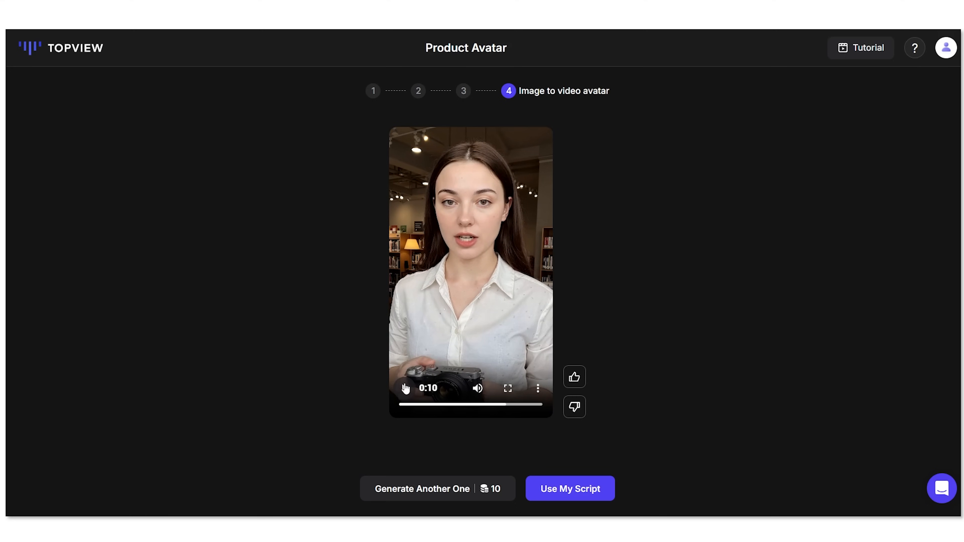
pyautogui.click(406, 389)
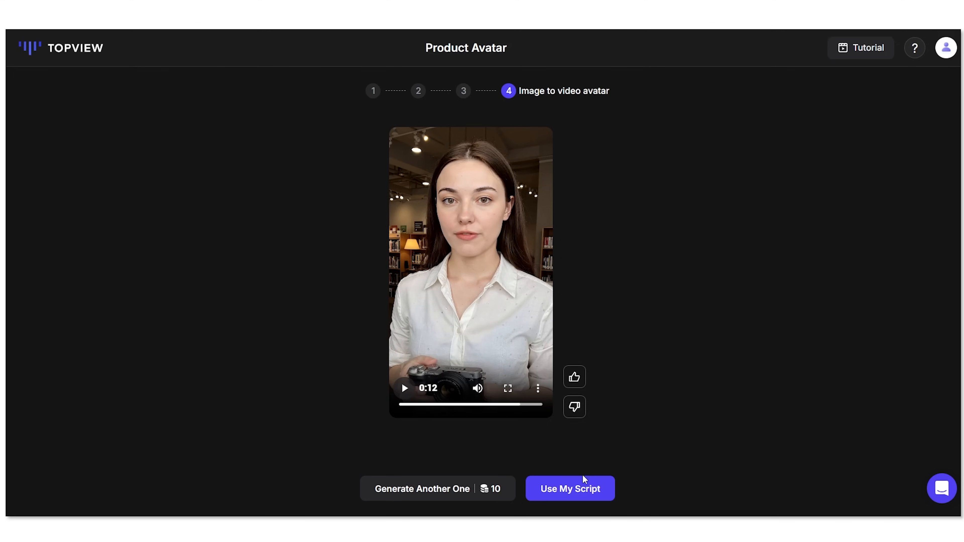
pyautogui.click(582, 488)
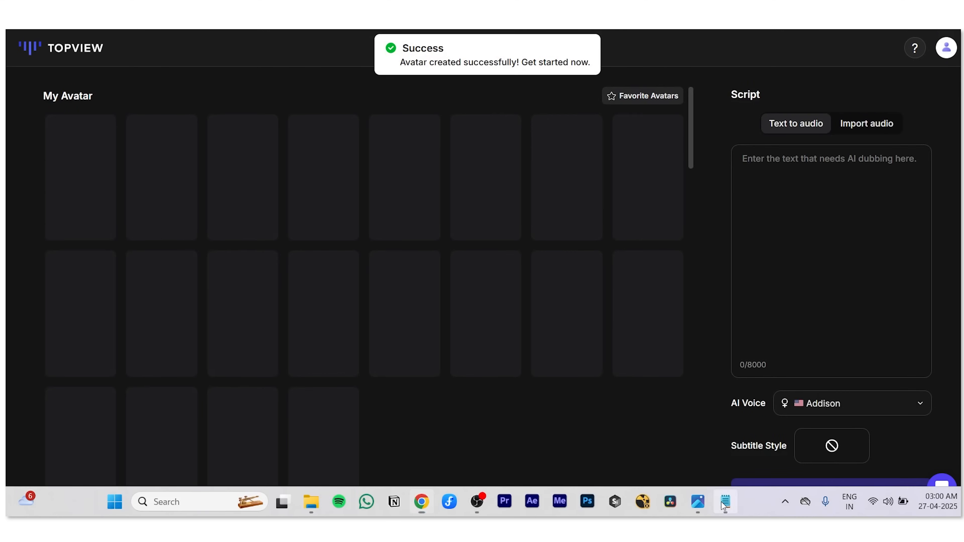
pyautogui.click(723, 503)
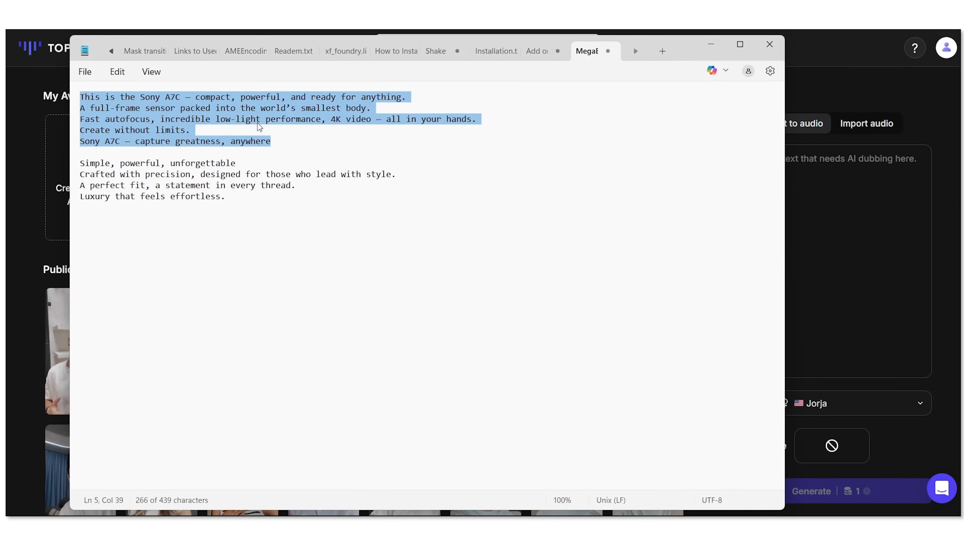
# Step: Paste the 266-character Sony A7C promo script into the script box and open voice selection
pyautogui.click(711, 44)
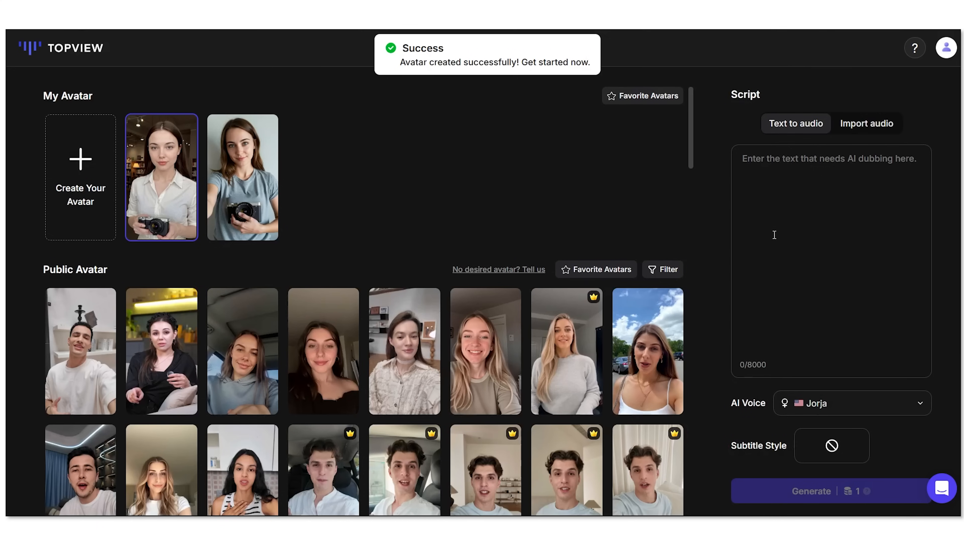
pyautogui.click(776, 158)
pyautogui.write('This is the Sony A7C — compact, powerful, and ready for anything. A full-frame sensor packed into the world’s smallest body. Fast autofocus, incredible low-light performance, 4K video — all in your hands. Create without limits. Sony A7C — capture greatness, anywhere')
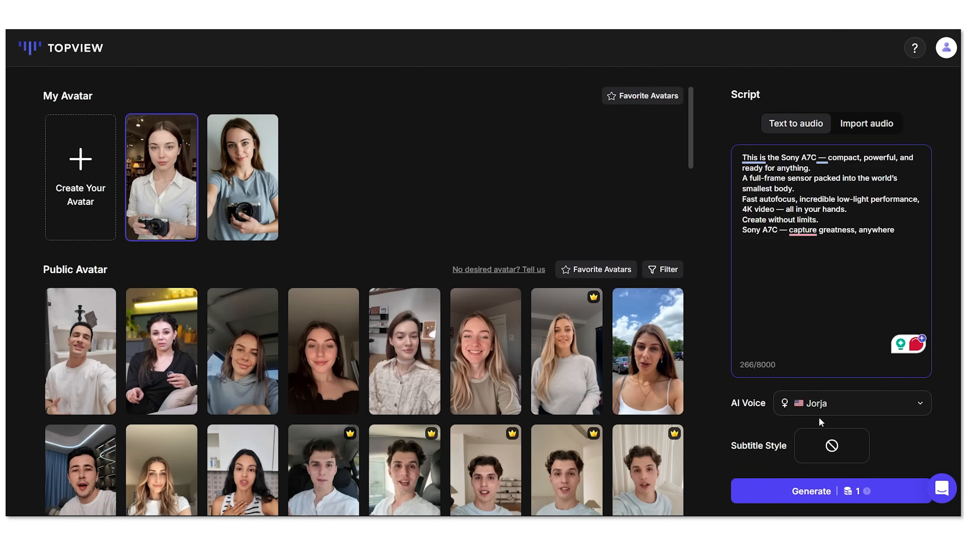
pyautogui.click(837, 410)
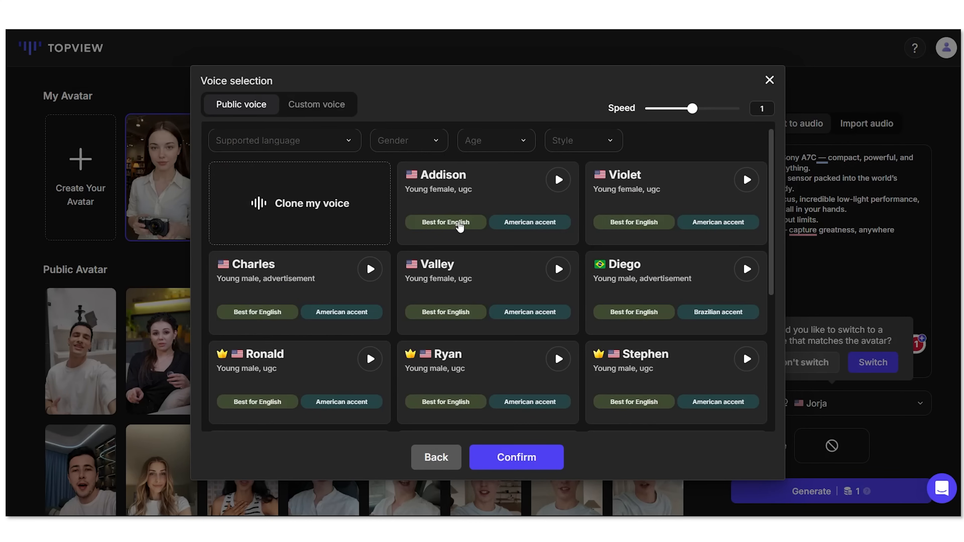
# Step: Keep the Jorja voice and export the avatar video under the name 'camera'
pyautogui.scroll(-3, 493, 236)
pyautogui.scroll(3, 380, 218)
pyautogui.click(437, 457)
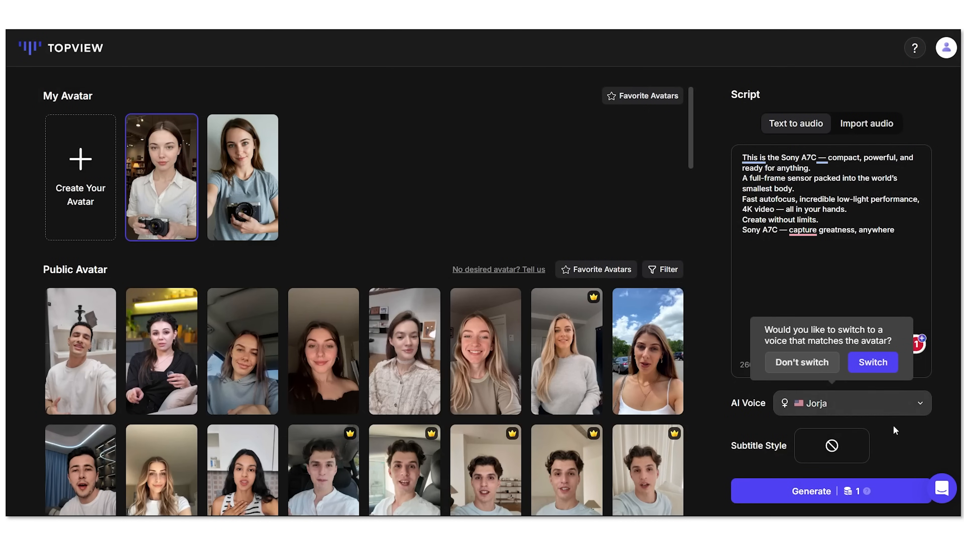
pyautogui.click(849, 494)
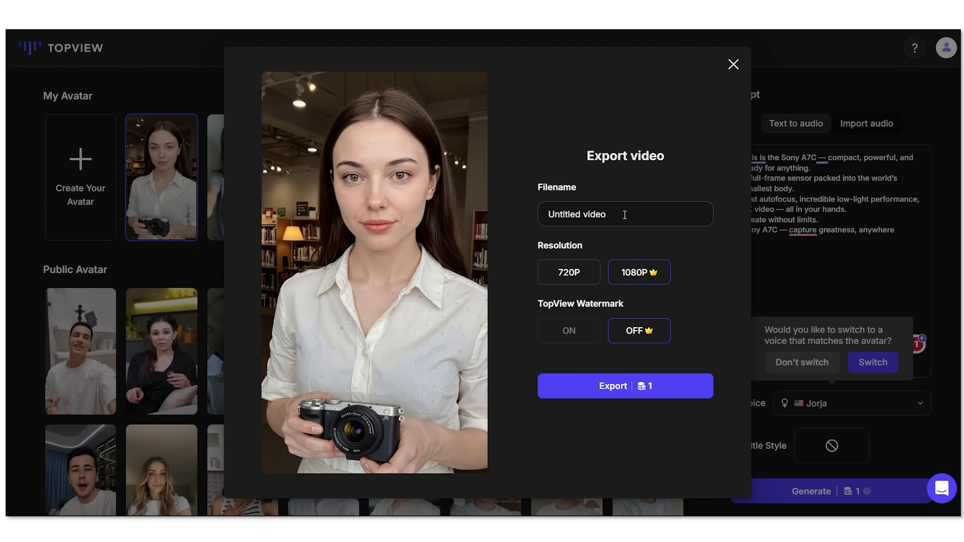
pyautogui.moveTo(624, 215); pyautogui.dragTo(547, 214)
pyautogui.write('camera')
pyautogui.click(624, 389)
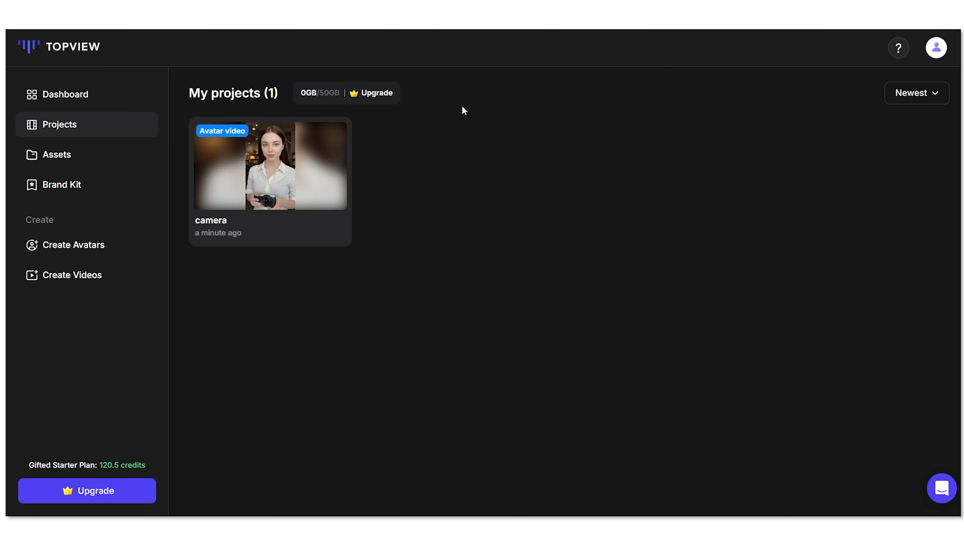
# Step: Play back the 16-second 'camera' avatar video from My projects, then return to the dashboard
pyautogui.click(280, 169)
pyautogui.click(402, 407)
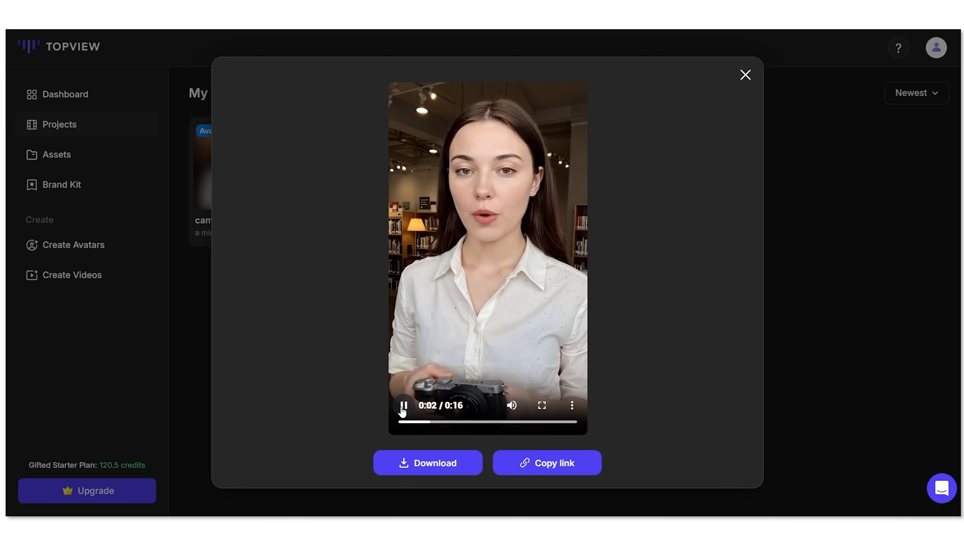
pyautogui.click(403, 405)
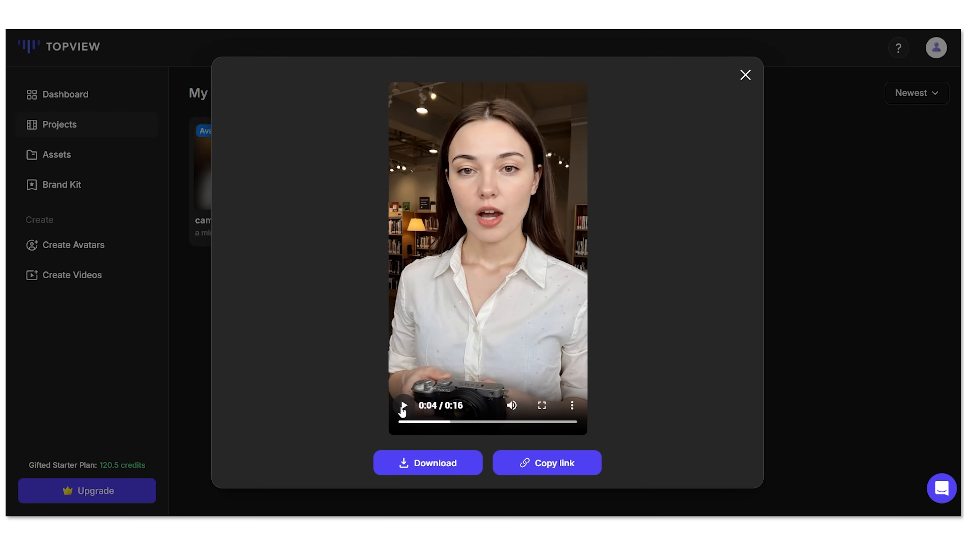
pyautogui.click(403, 409)
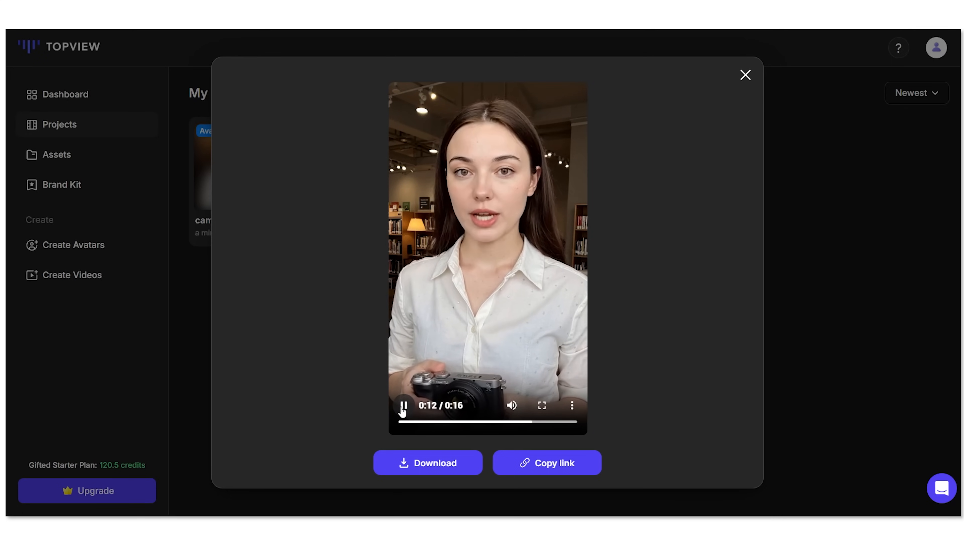
pyautogui.click(404, 406)
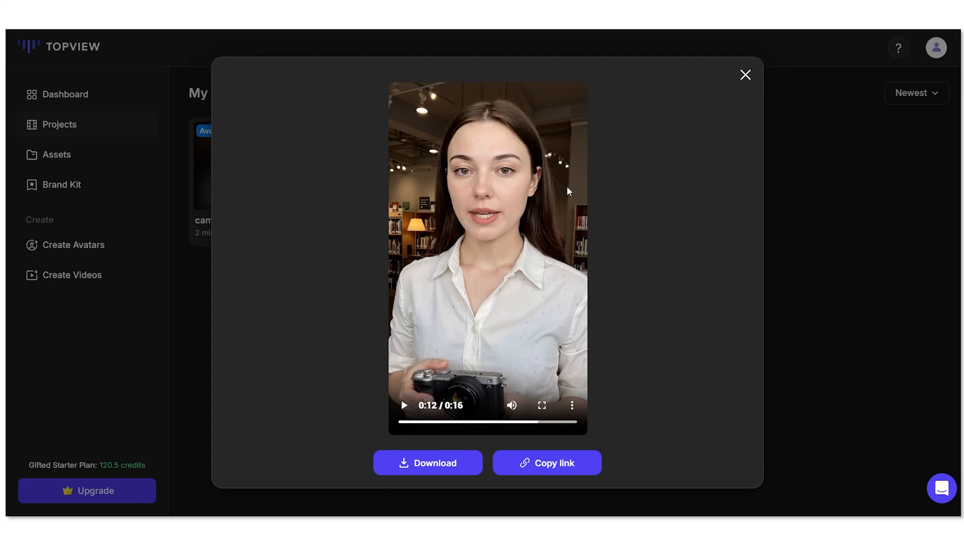
pyautogui.click(746, 76)
pyautogui.click(104, 51)
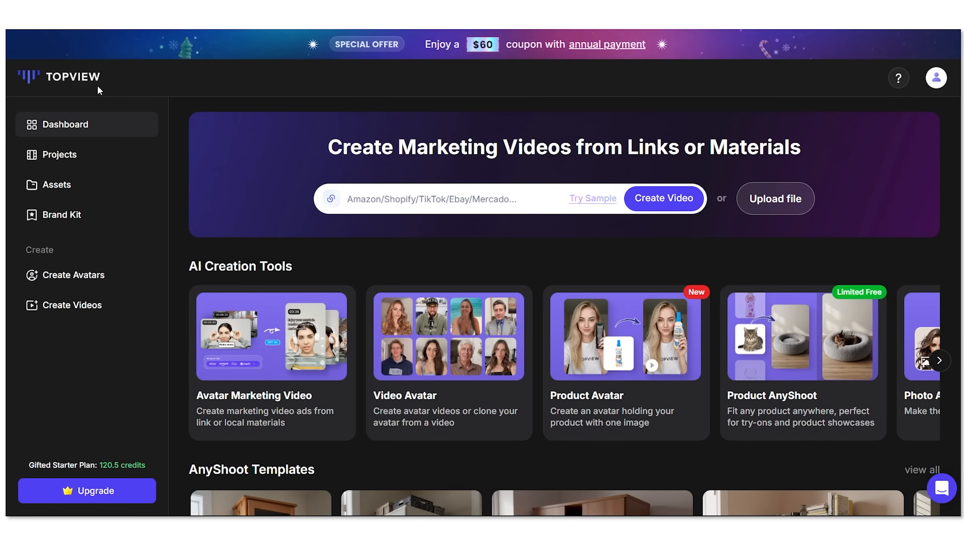
# Step: Open the Product AnyShoot tool and check the T-shirt photo in Photos
pyautogui.click(829, 350)
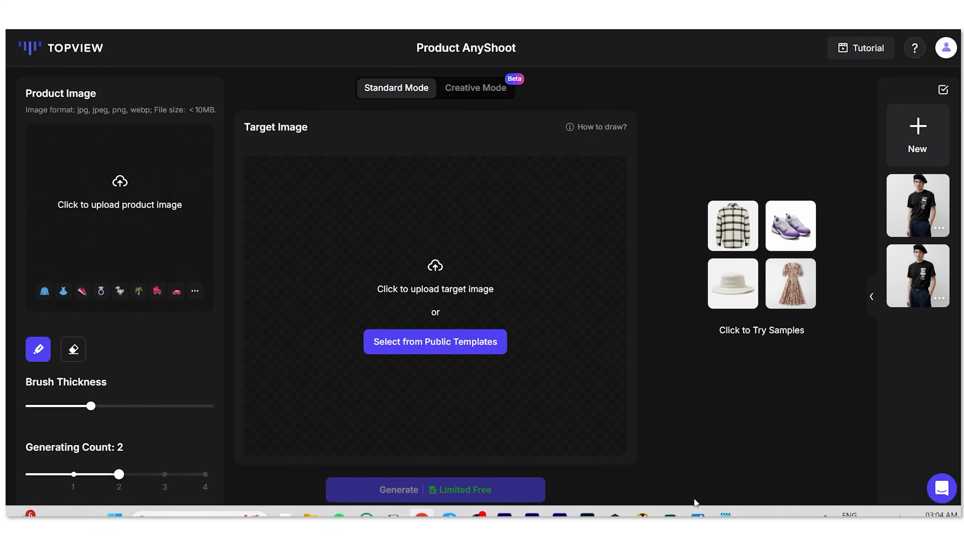
pyautogui.click(698, 512)
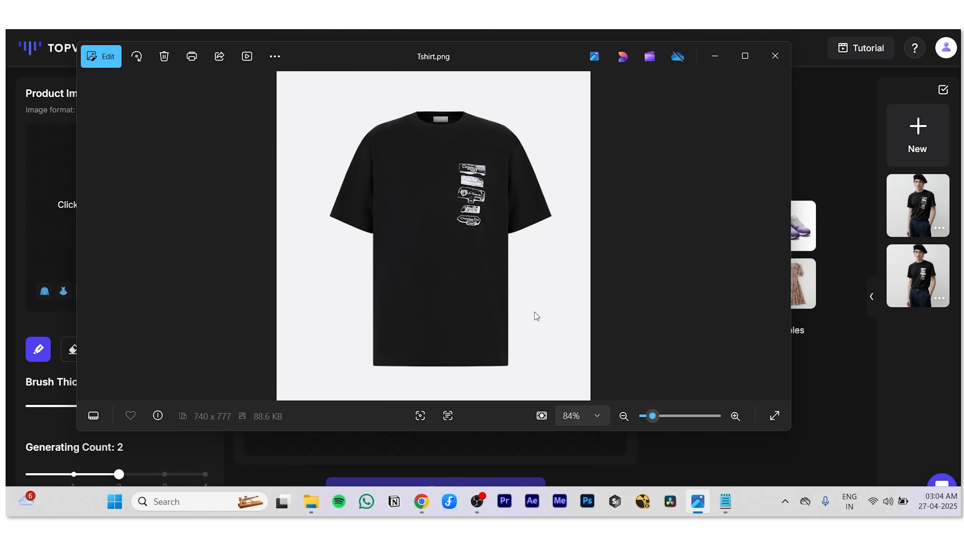
pyautogui.click(715, 58)
# Step: Upload the Tshirt file as the background-removed product image and browse Public Templates
pyautogui.click(137, 188)
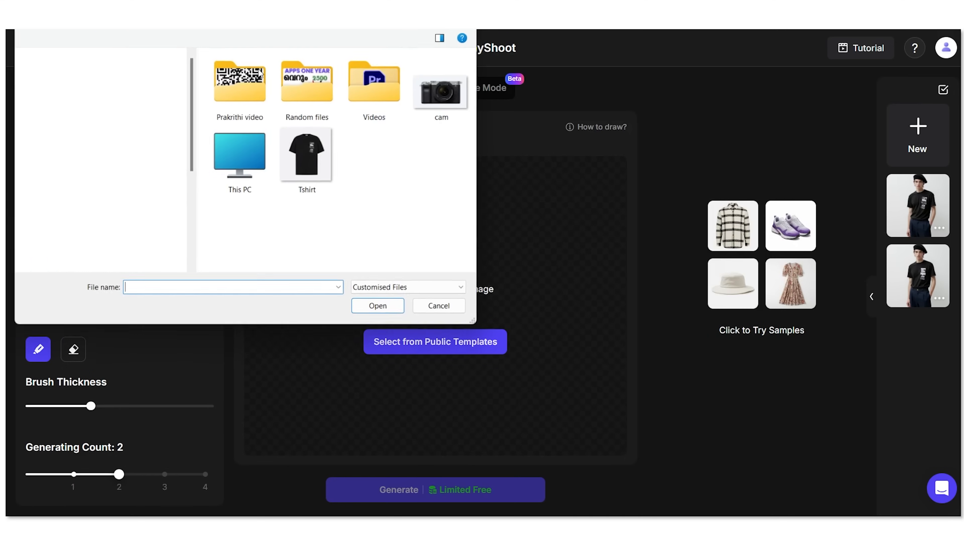
pyautogui.click(306, 168)
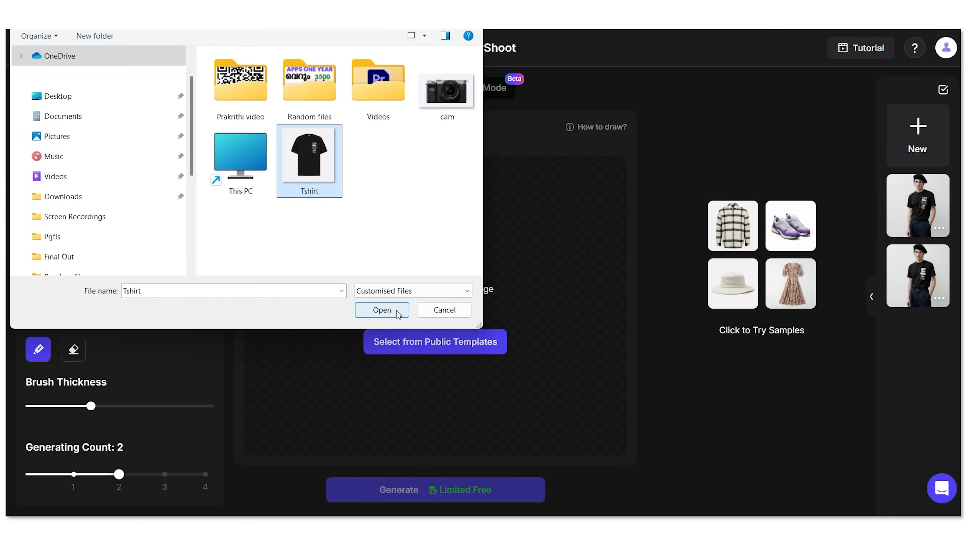
pyautogui.click(382, 309)
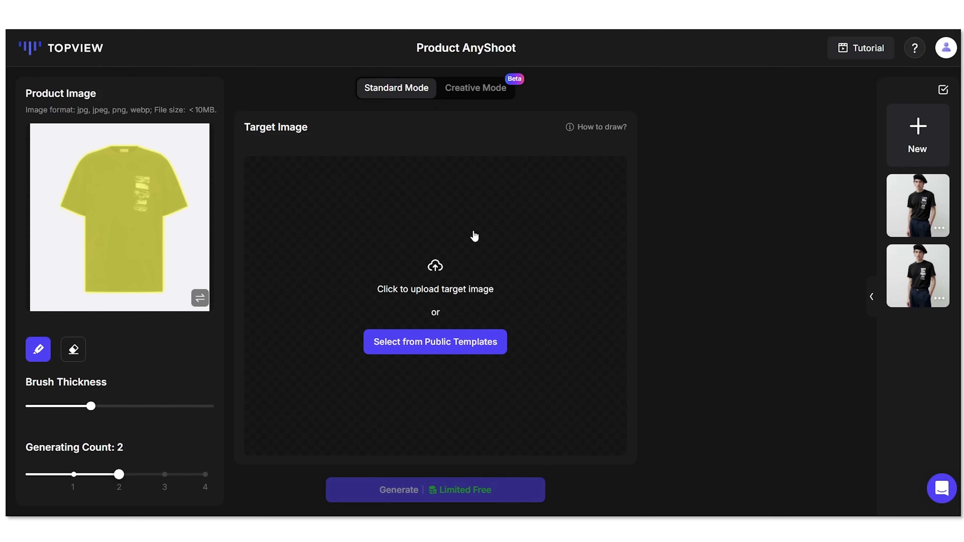
pyautogui.click(437, 340)
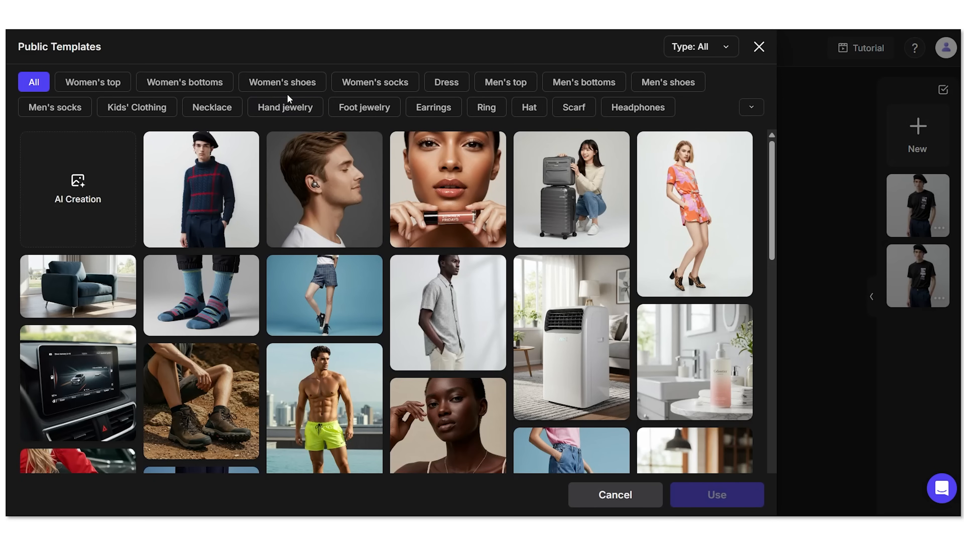
# Step: Use the public template of a man in a grey checked short-sleeve shirt as the scene
pyautogui.click(670, 106)
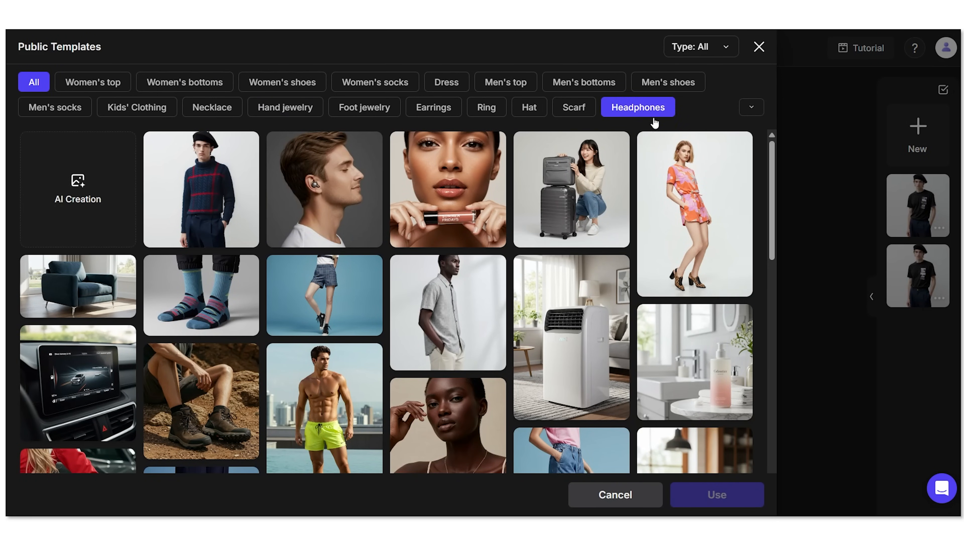
pyautogui.scroll(-10, 455, 298)
pyautogui.scroll(-5, 550, 270)
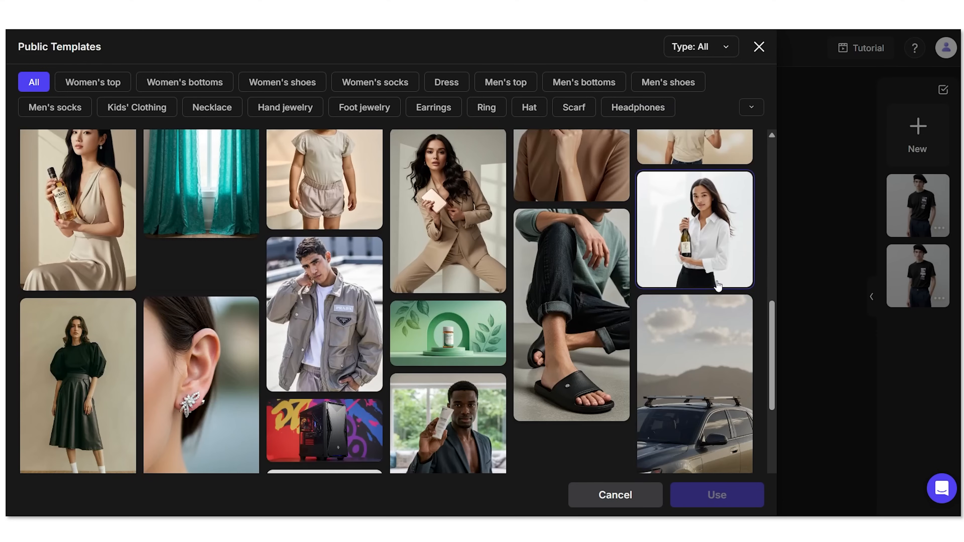
pyautogui.scroll(-12, 486, 282)
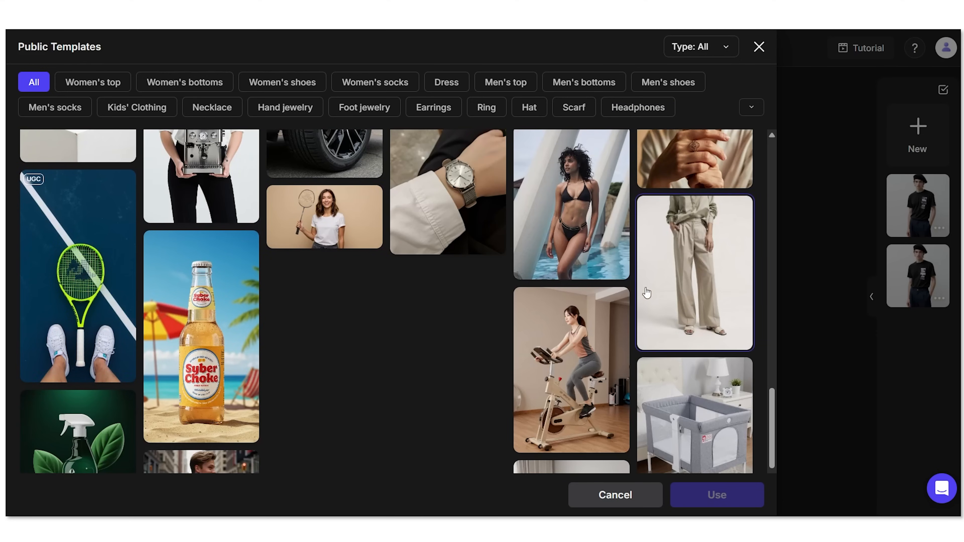
pyautogui.scroll(20, 641, 291)
pyautogui.click(438, 304)
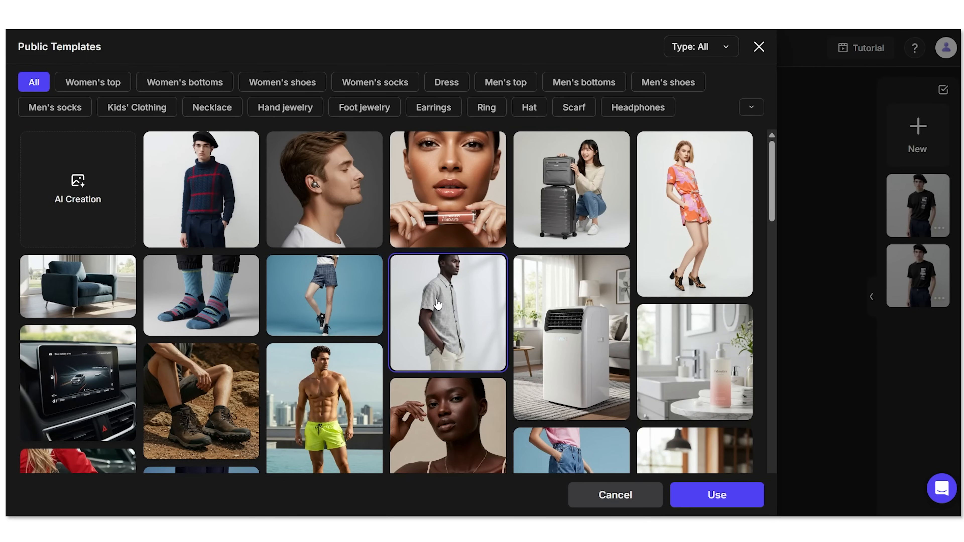
pyautogui.click(728, 502)
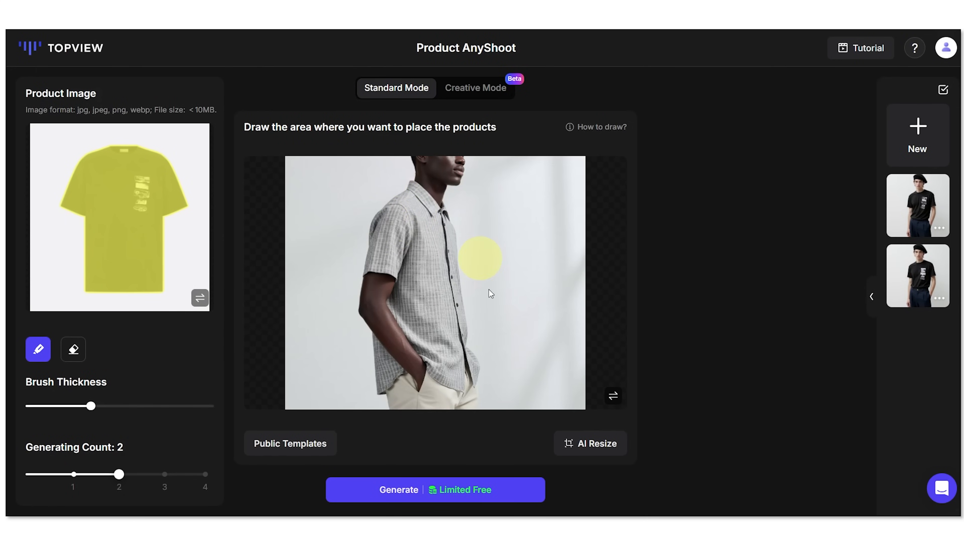
# Step: Mask the man's grey shirt with a thinner brush and generate one black T-shirt try-on image
pyautogui.moveTo(90, 406); pyautogui.dragTo(65, 406)
pyautogui.moveTo(414, 193)
pyautogui.mouseDown()
pyautogui.moveTo(416, 210)
pyautogui.moveTo(447, 221)
pyautogui.moveTo(433, 196)
pyautogui.moveTo(403, 196)
pyautogui.moveTo(370, 245)
pyautogui.moveTo(379, 270)
pyautogui.moveTo(407, 232)
pyautogui.moveTo(398, 316)
pyautogui.moveTo(429, 371)
pyautogui.moveTo(460, 382)
pyautogui.moveTo(469, 354)
pyautogui.moveTo(456, 258)
pyautogui.moveTo(436, 342)
pyautogui.moveTo(414, 228)
pyautogui.moveTo(417, 313)
pyautogui.mouseUp()
pyautogui.moveTo(365, 348)
pyautogui.mouseDown()
pyautogui.moveTo(387, 391)
pyautogui.moveTo(361, 338)
pyautogui.moveTo(338, 363)
pyautogui.mouseUp()
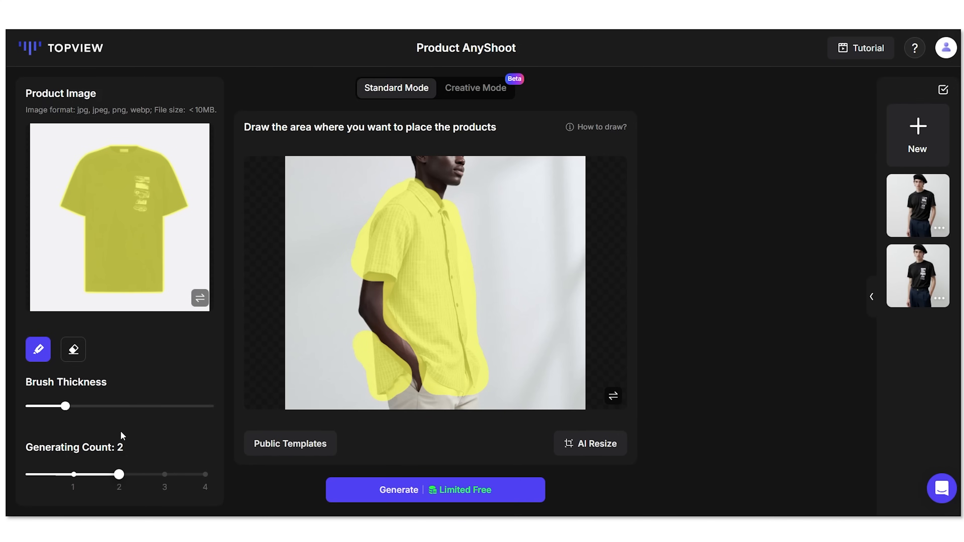
pyautogui.moveTo(119, 477); pyautogui.dragTo(73, 477)
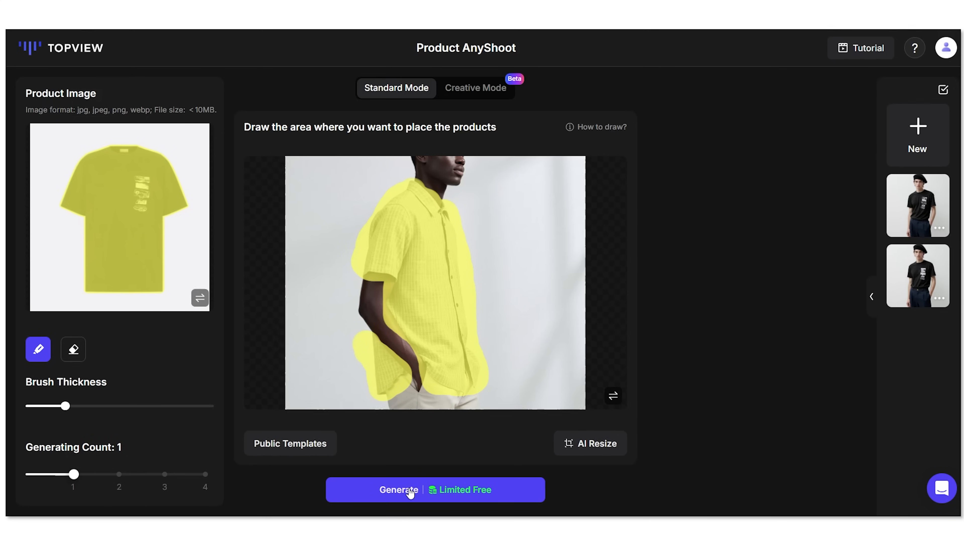
pyautogui.click(407, 491)
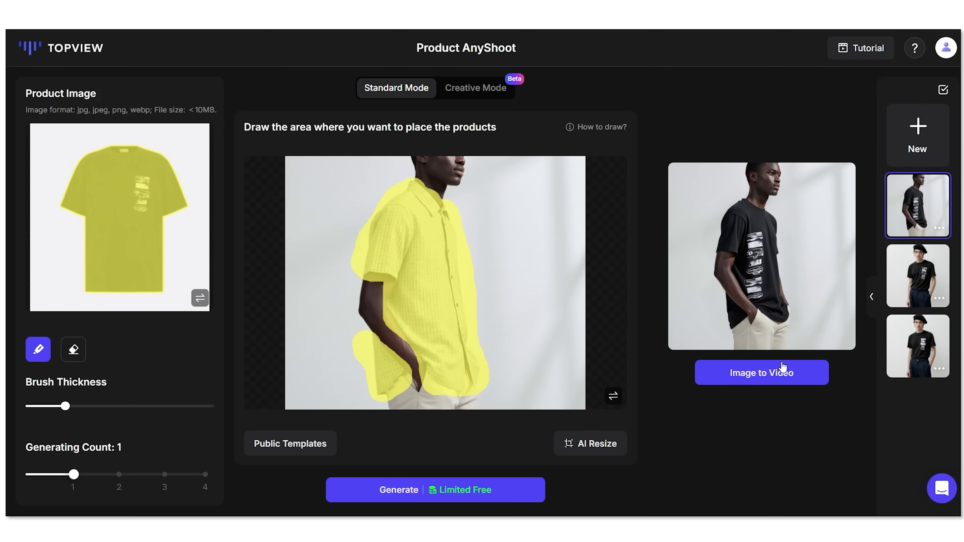
# Step: Send the generated image to Image to Video, with the four Notepad slogan lines as its prompt
pyautogui.click(754, 375)
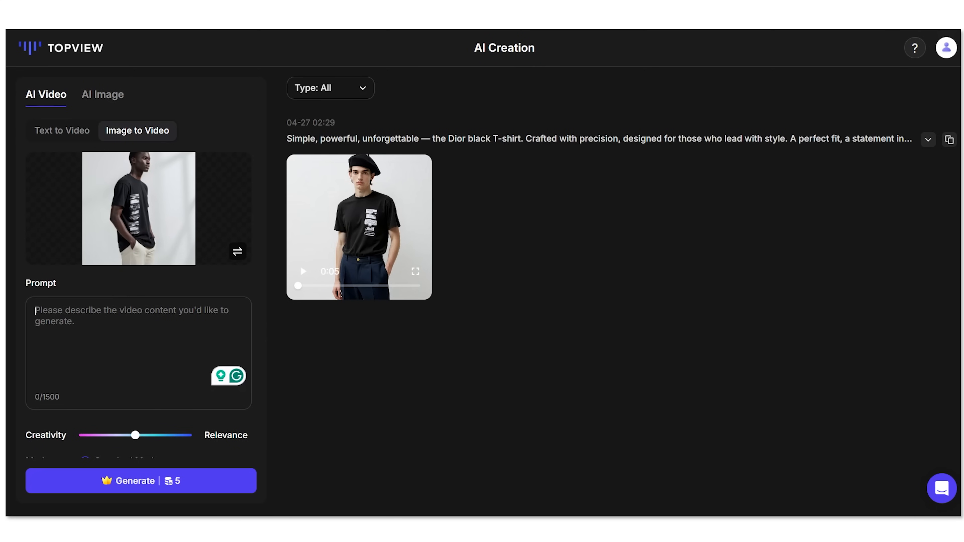
pyautogui.click(725, 505)
pyautogui.moveTo(349, 200); pyautogui.dragTo(97, 154)
pyautogui.hotkey('ctrl', 'c')
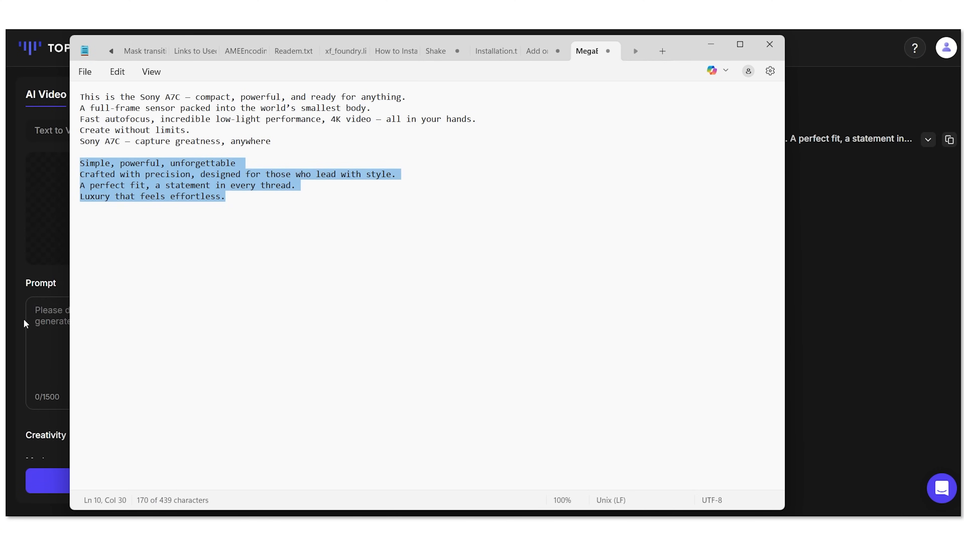
pyautogui.click(30, 321)
pyautogui.hotkey('ctrl', 'v')
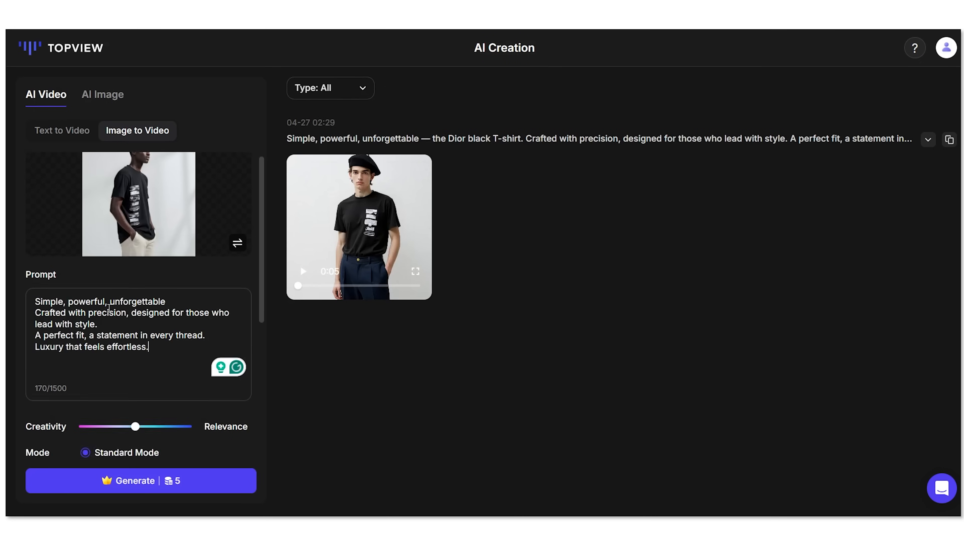
# Step: Generate the 5-second video in Professional Mode
pyautogui.scroll(-5, 137, 276)
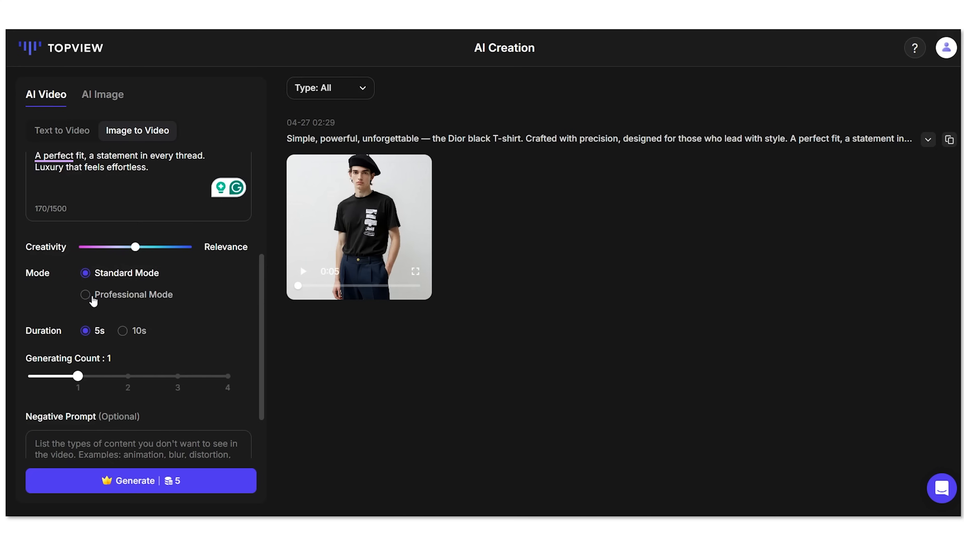
pyautogui.click(86, 295)
pyautogui.scroll(-2, 150, 309)
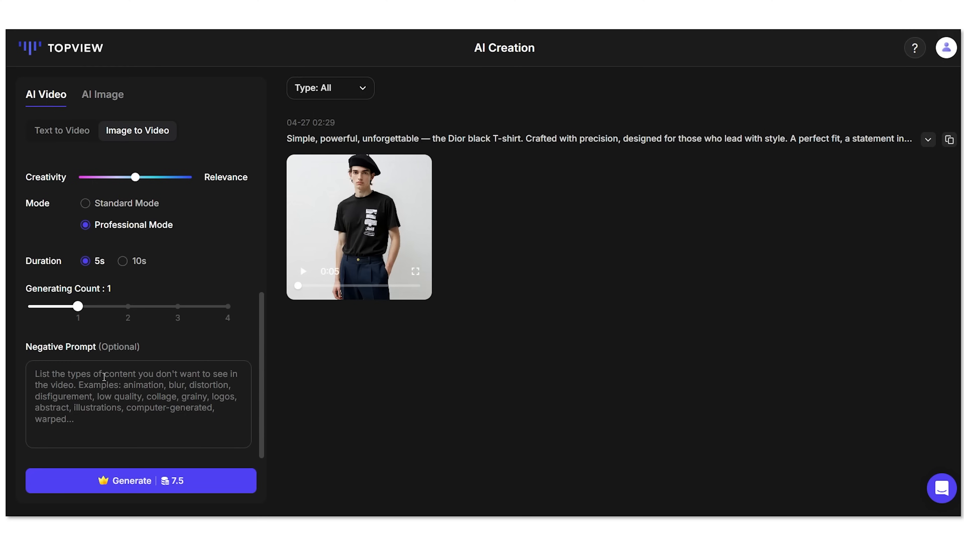
pyautogui.click(139, 489)
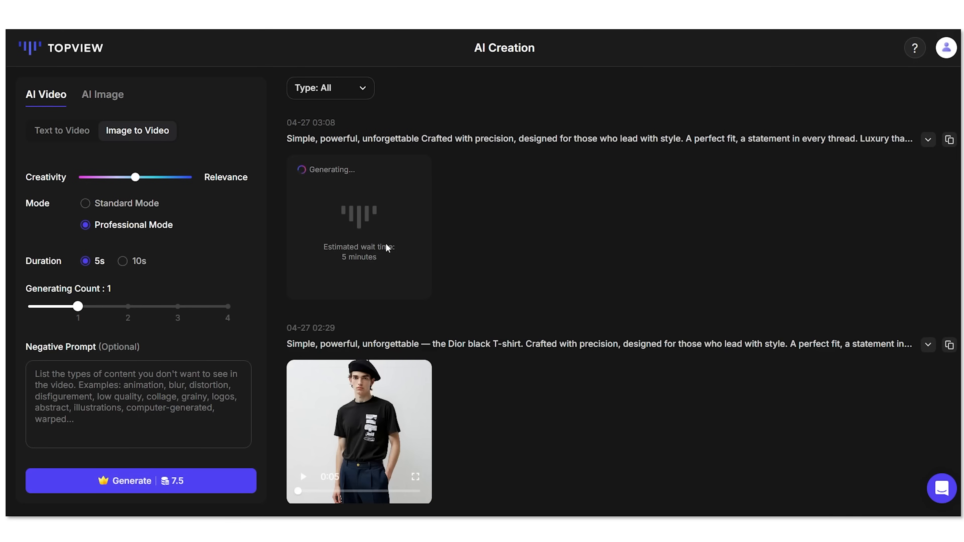
# Step: Preview and replay the finished 5-second T-shirt video, then return to the dashboard
pyautogui.click(419, 271)
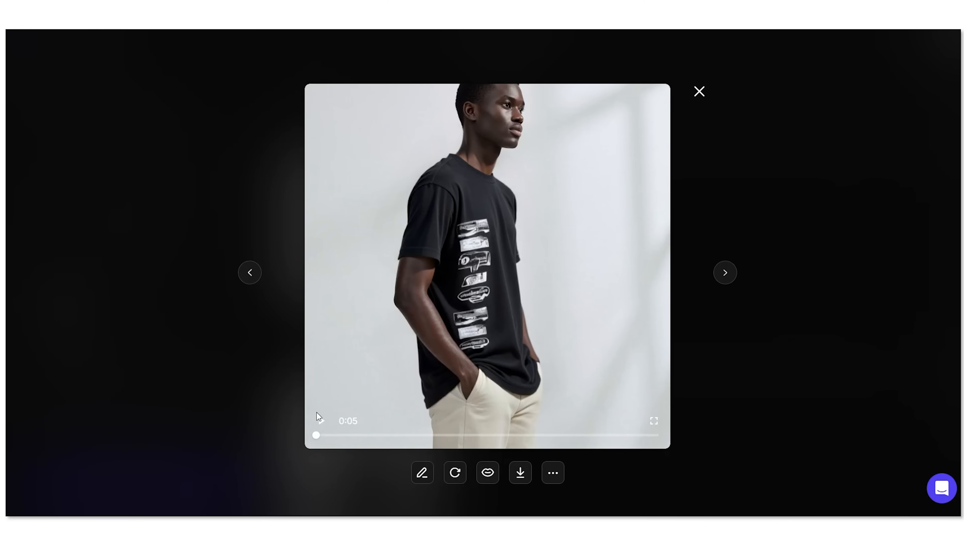
pyautogui.click(319, 424)
pyautogui.click(321, 421)
pyautogui.click(699, 92)
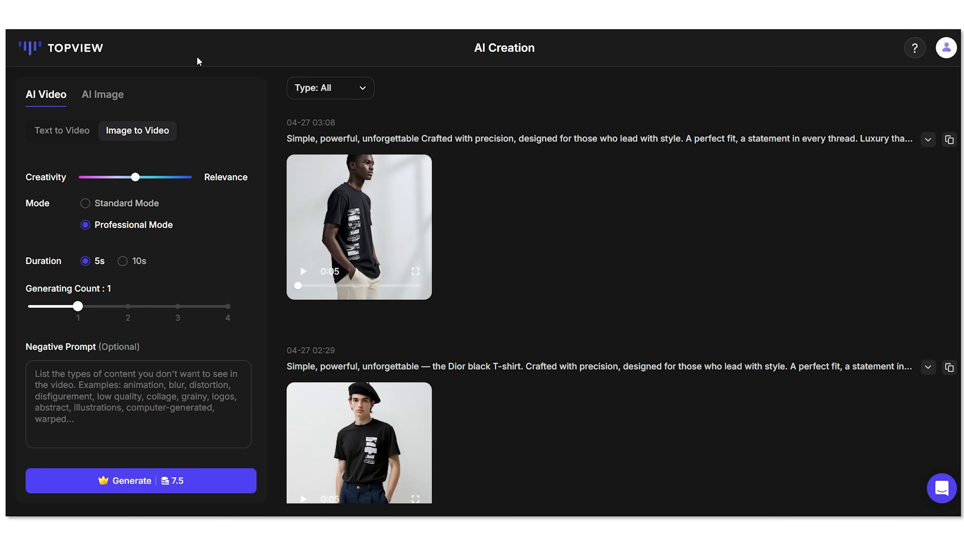
pyautogui.click(66, 47)
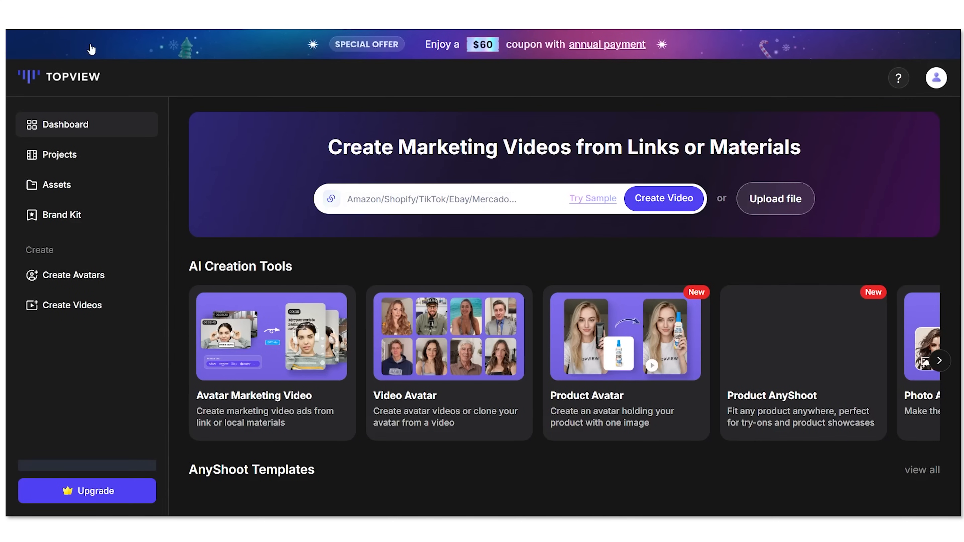
# Step: Open the Upgrade pricing window and compare the Free, Starter ($9.9/mo), Business ($44.9/mo) and Enterprise plan features
pyautogui.click(84, 494)
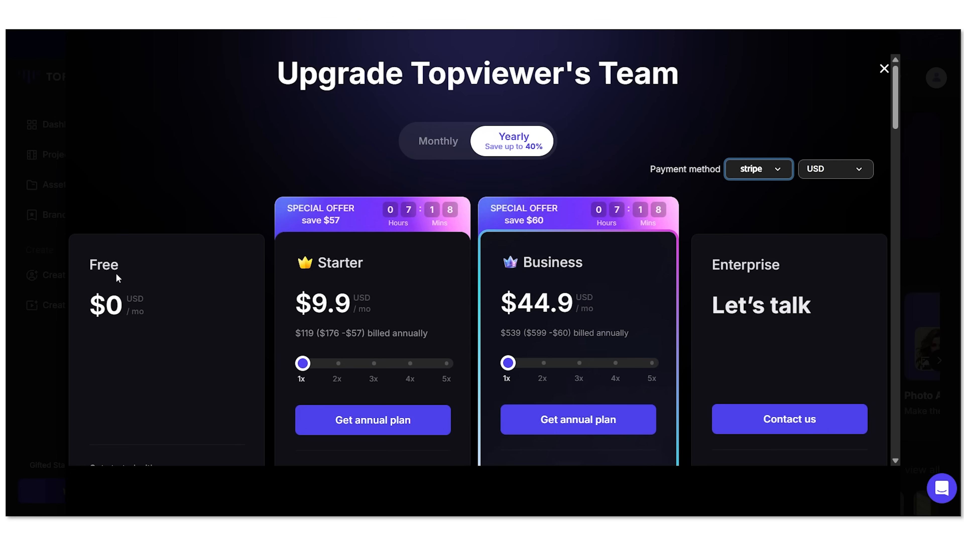
pyautogui.scroll(-3, 116, 273)
pyautogui.scroll(-5, 127, 279)
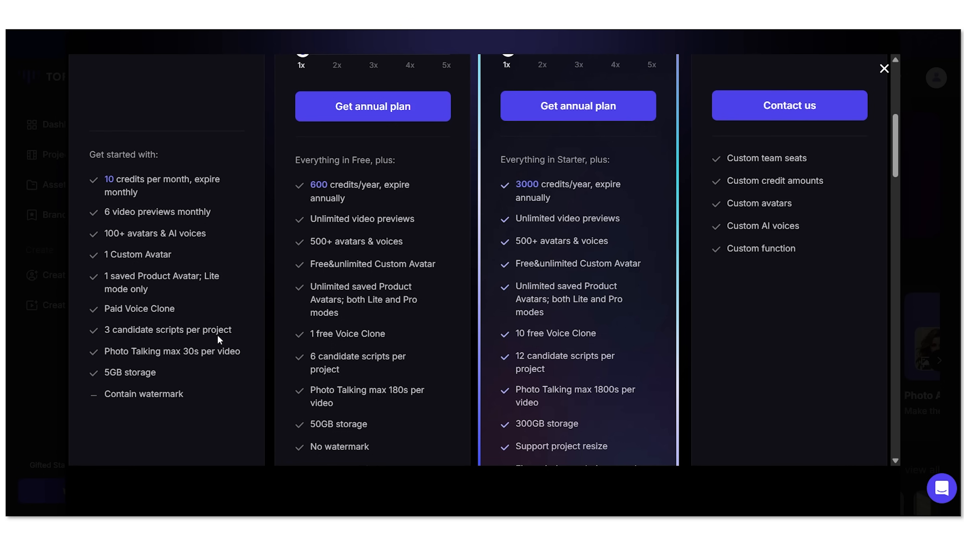
pyautogui.scroll(3, 319, 253)
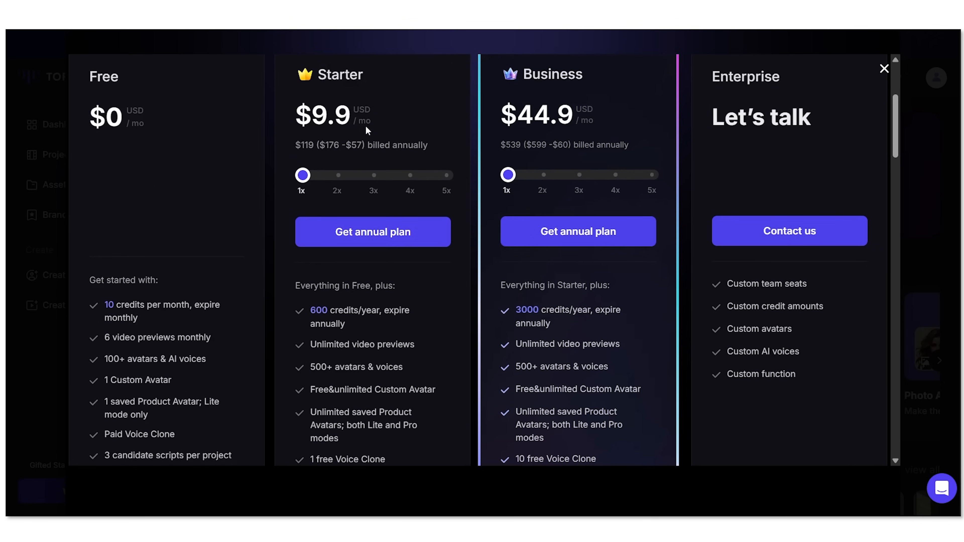
pyautogui.scroll(-5, 394, 239)
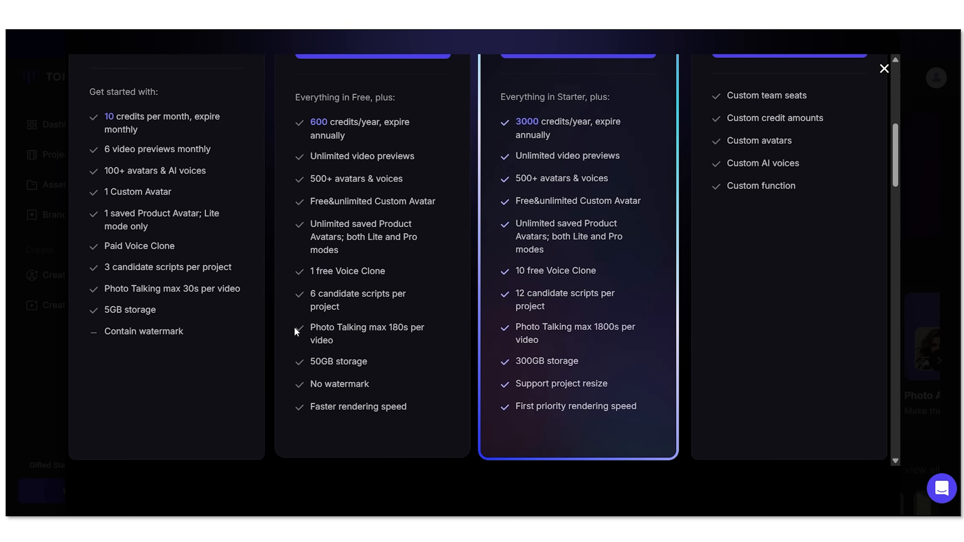
pyautogui.scroll(5, 449, 303)
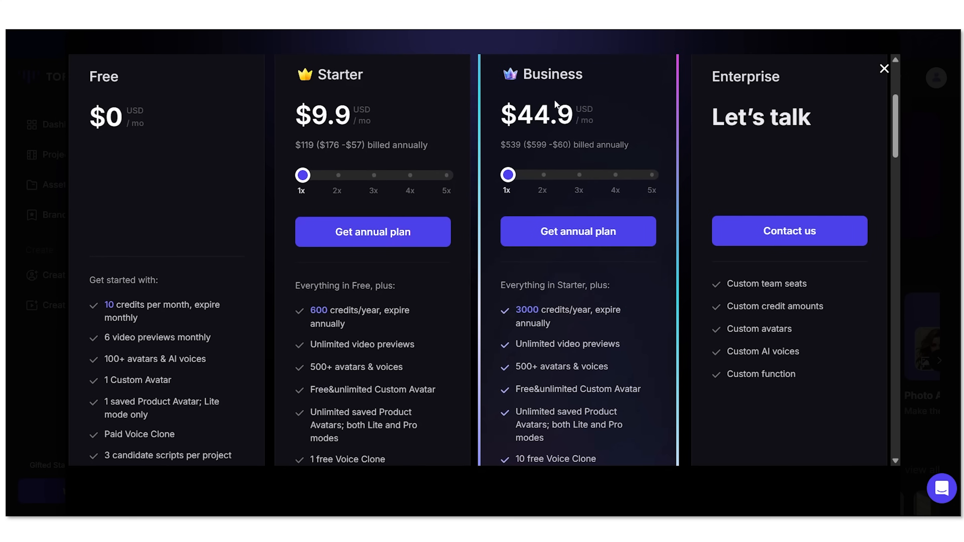
pyautogui.scroll(-3, 626, 167)
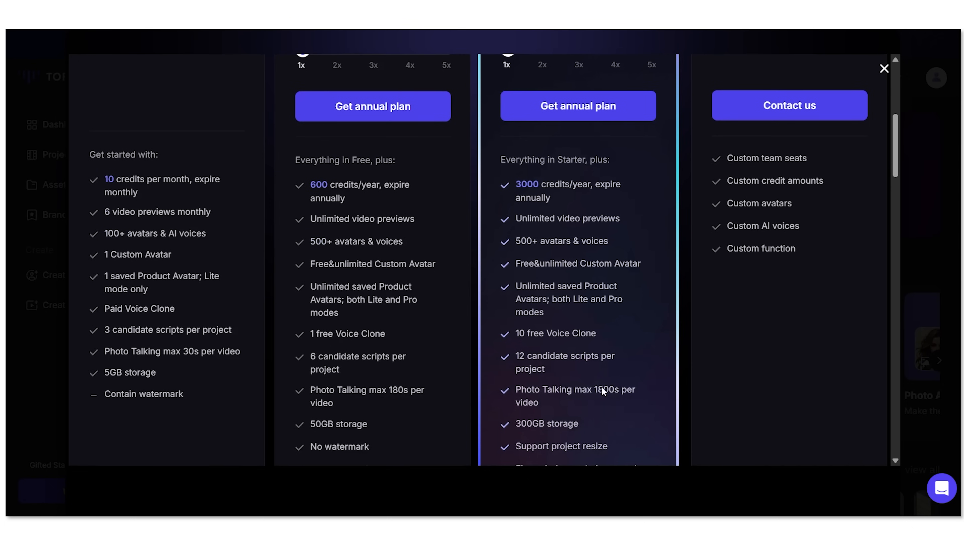
pyautogui.scroll(5, 607, 279)
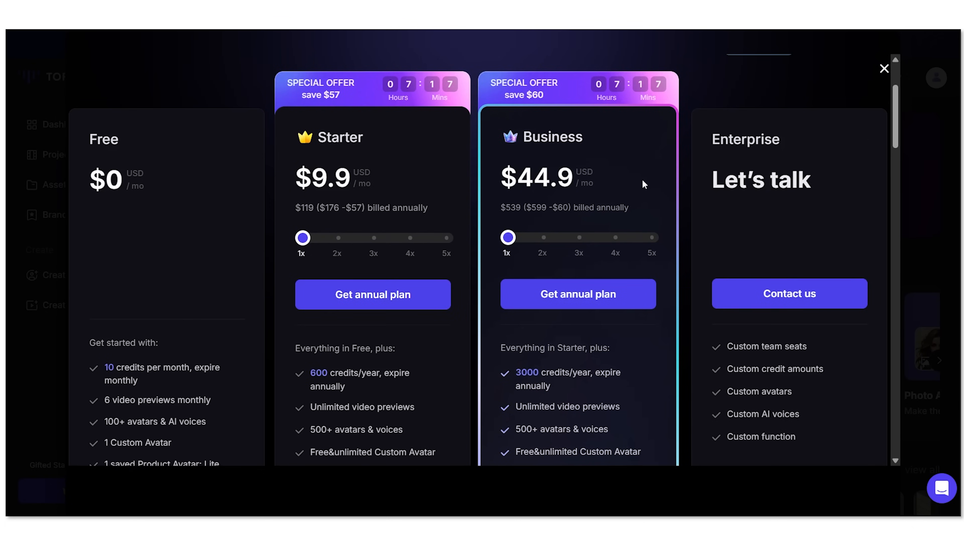
pyautogui.scroll(-3, 791, 228)
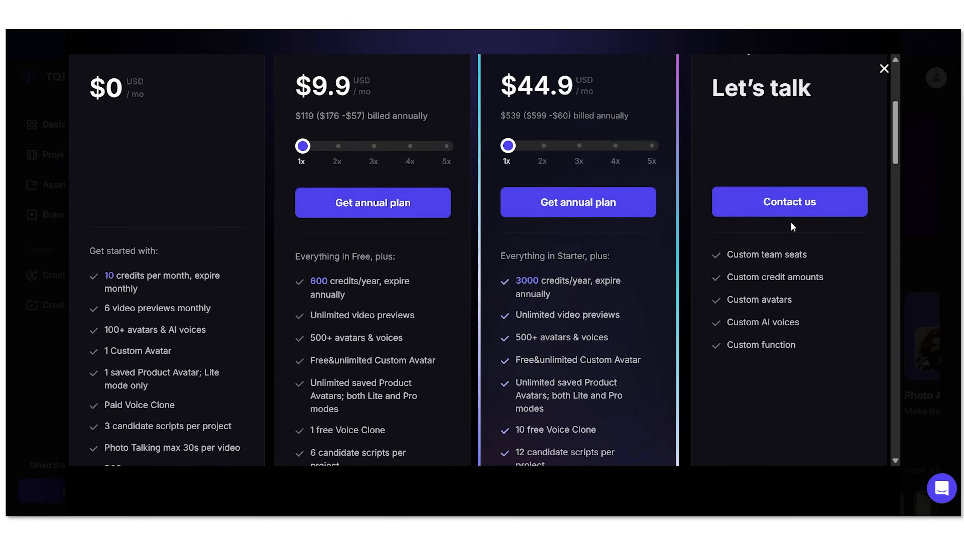